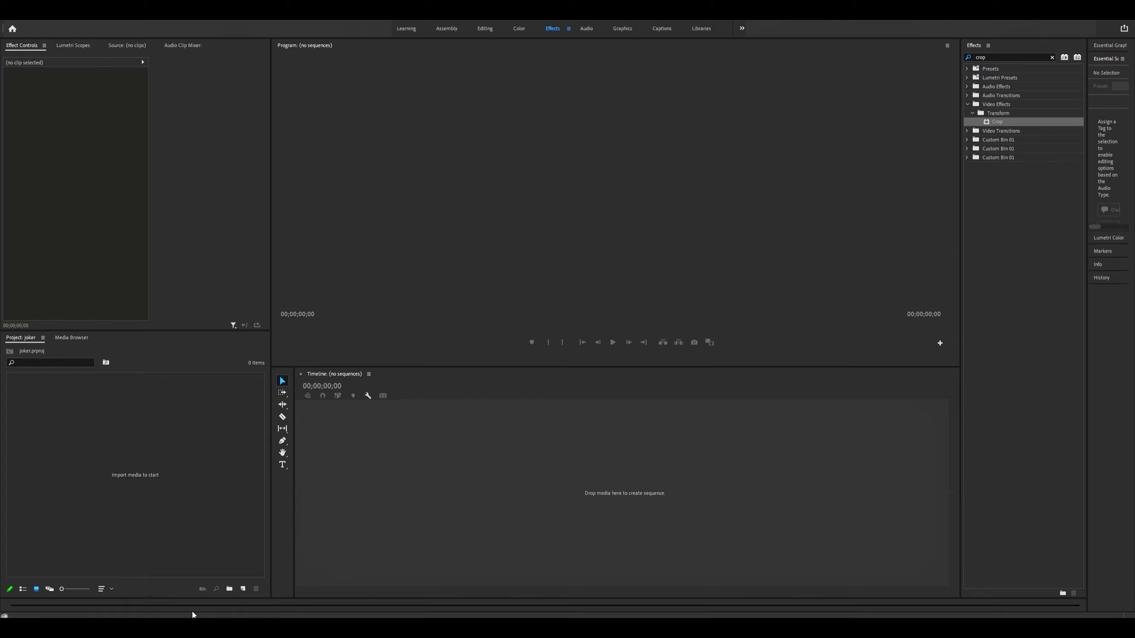
# Step: Lower the divider so Effect Controls is taller and the Project bin shorter, then activate the bin
pyautogui.moveTo(204, 628)
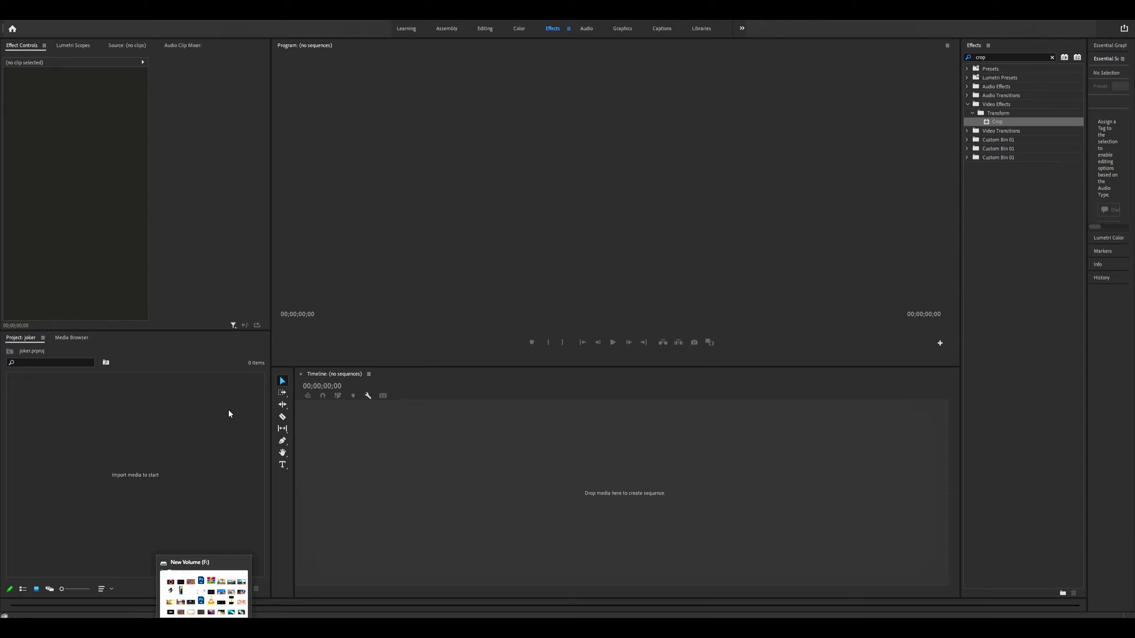
pyautogui.moveTo(195, 330); pyautogui.dragTo(195, 367)
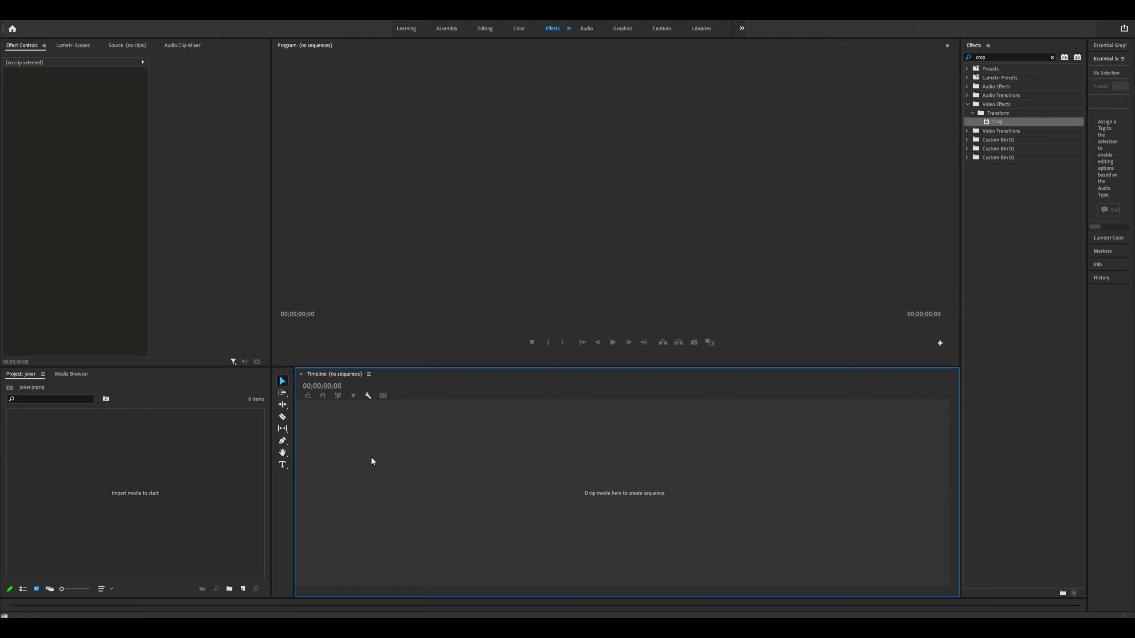
pyautogui.click(178, 510)
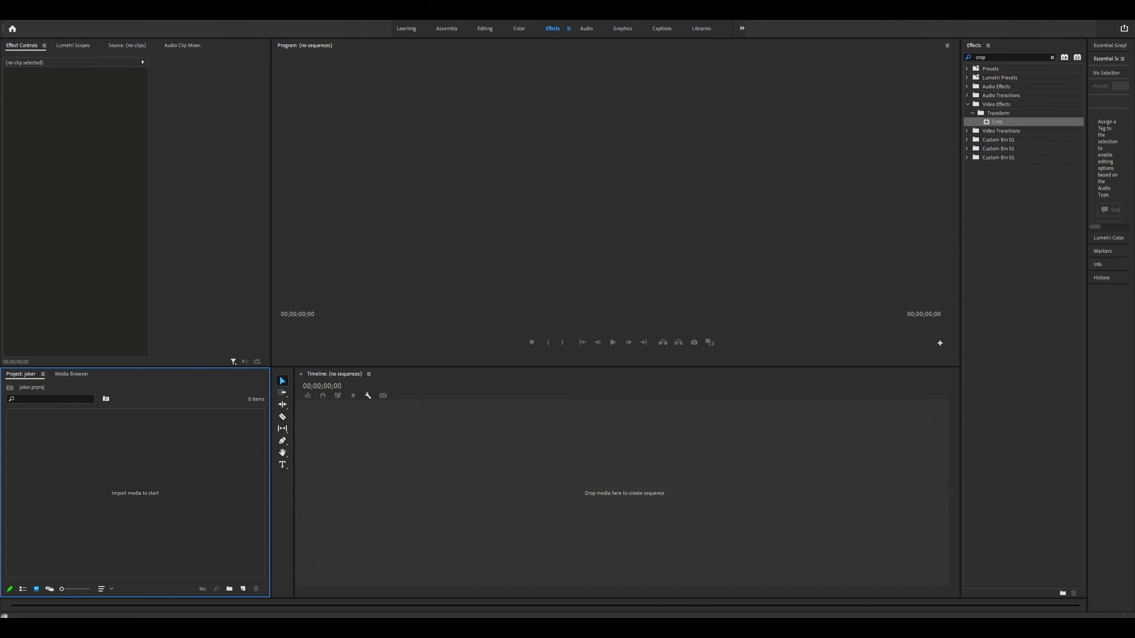
pyautogui.moveTo(204, 629)
# Step: Switch to File Explorer and select the um2Kqmc street photo on New Volume (F:)
pyautogui.hotkey('alt', 'Tab')
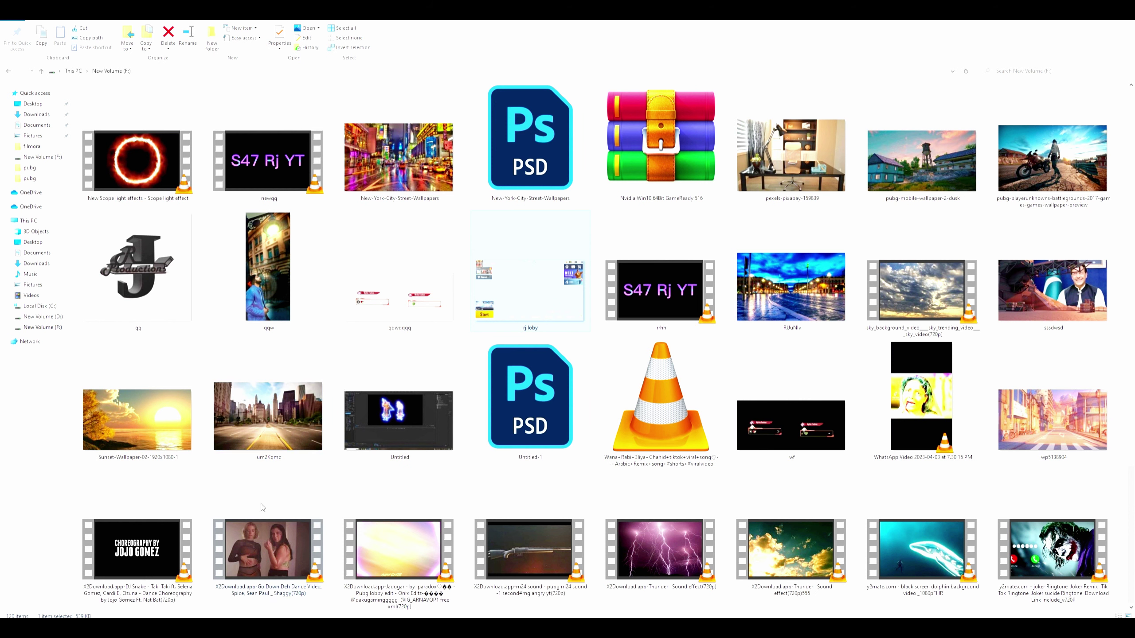
pyautogui.click(315, 383)
# Step: Create a um2Kqmc sequence from the photo and extend its clip to 00;00;07;15
pyautogui.moveTo(270, 438)
pyautogui.mouseDown()
pyautogui.moveTo(307, 538)
pyautogui.moveTo(307, 503)
pyautogui.mouseUp()
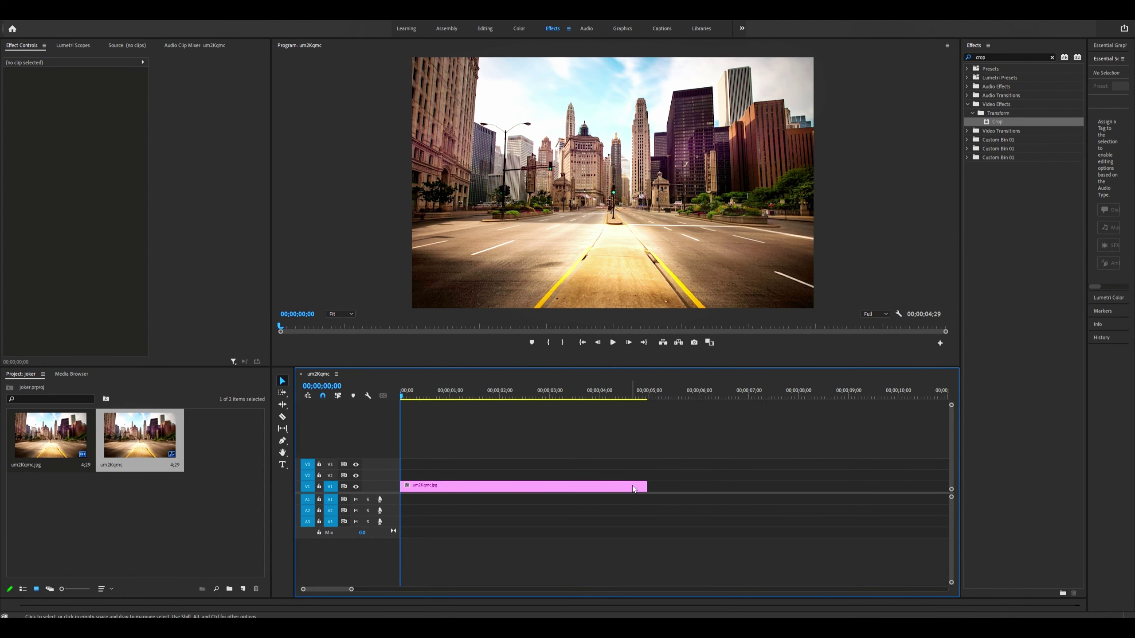
pyautogui.moveTo(646, 485); pyautogui.dragTo(773, 485)
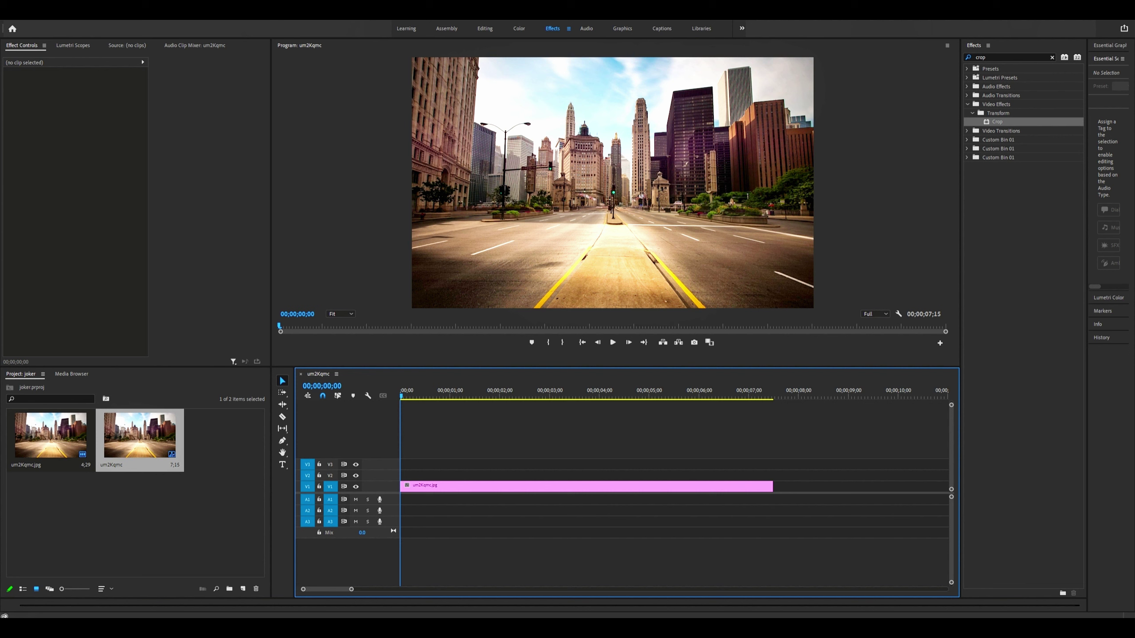
pyautogui.click(205, 590)
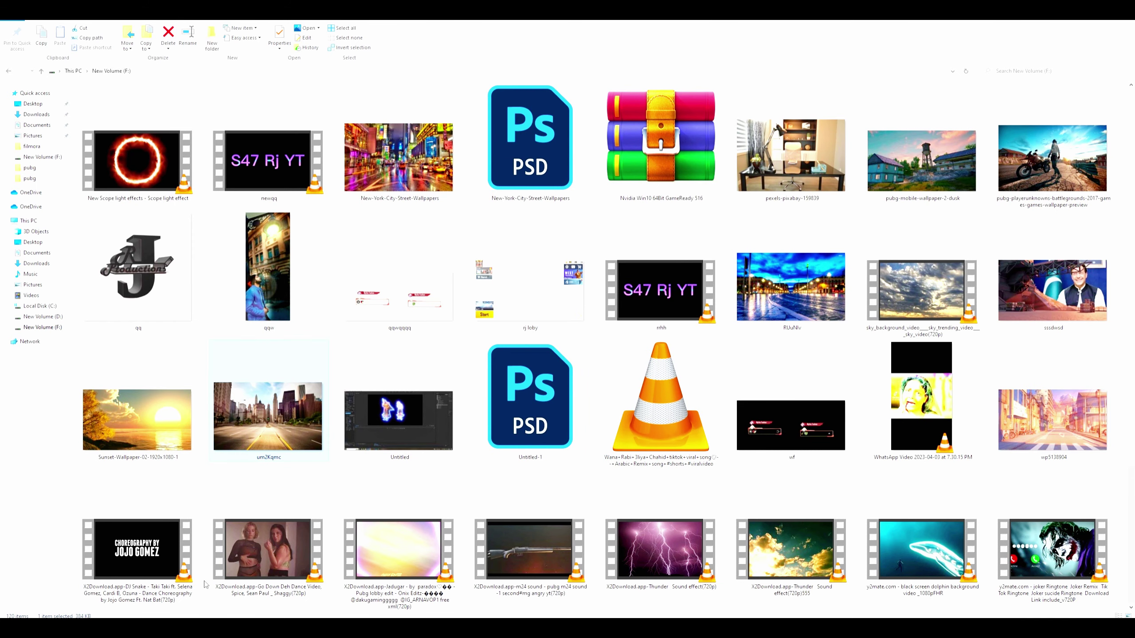
# Step: Place the rj loby overlay image on track V2 above the street photo
pyautogui.click(523, 300)
pyautogui.moveTo(519, 297)
pyautogui.mouseDown()
pyautogui.moveTo(305, 604)
pyautogui.moveTo(398, 476)
pyautogui.mouseUp()
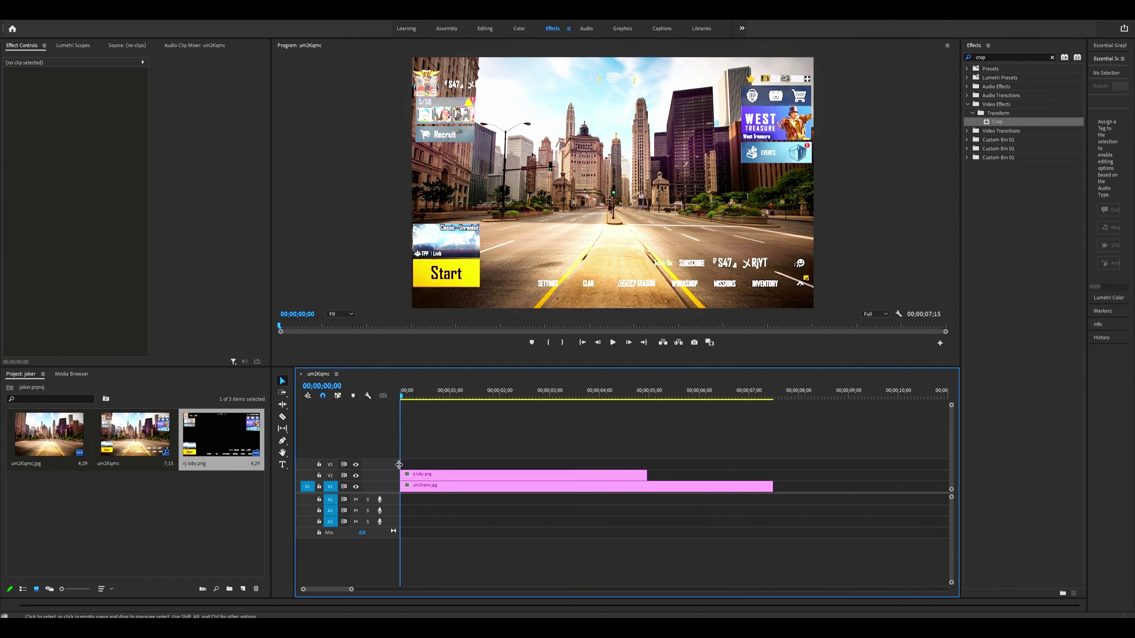
# Step: Toggle the V2 track output off and on, then select the rj loby.png clip
pyautogui.click(356, 476)
pyautogui.click(357, 477)
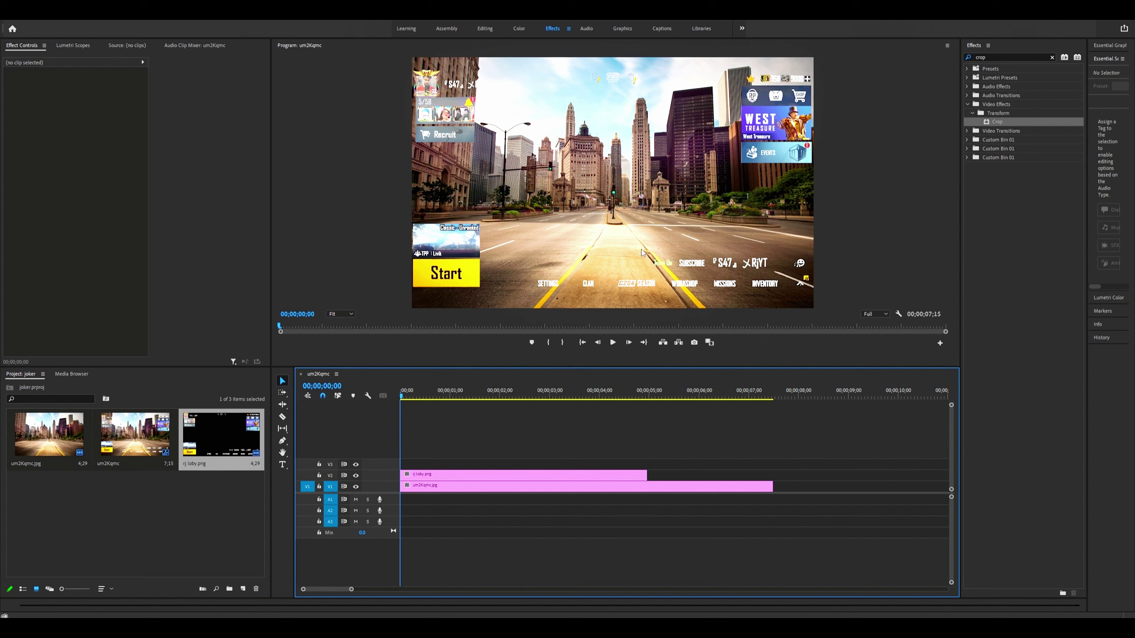
pyautogui.click(417, 477)
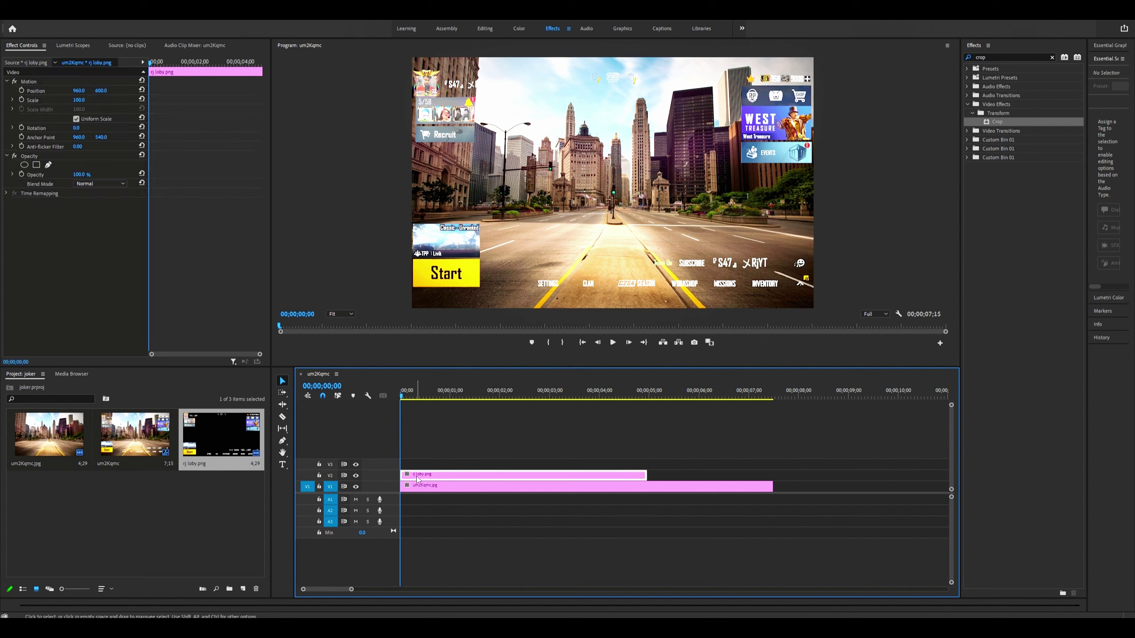
pyautogui.click(1017, 55)
# Step: Find the Crop effect and apply it to the rj loby.png clip
pyautogui.write('c')
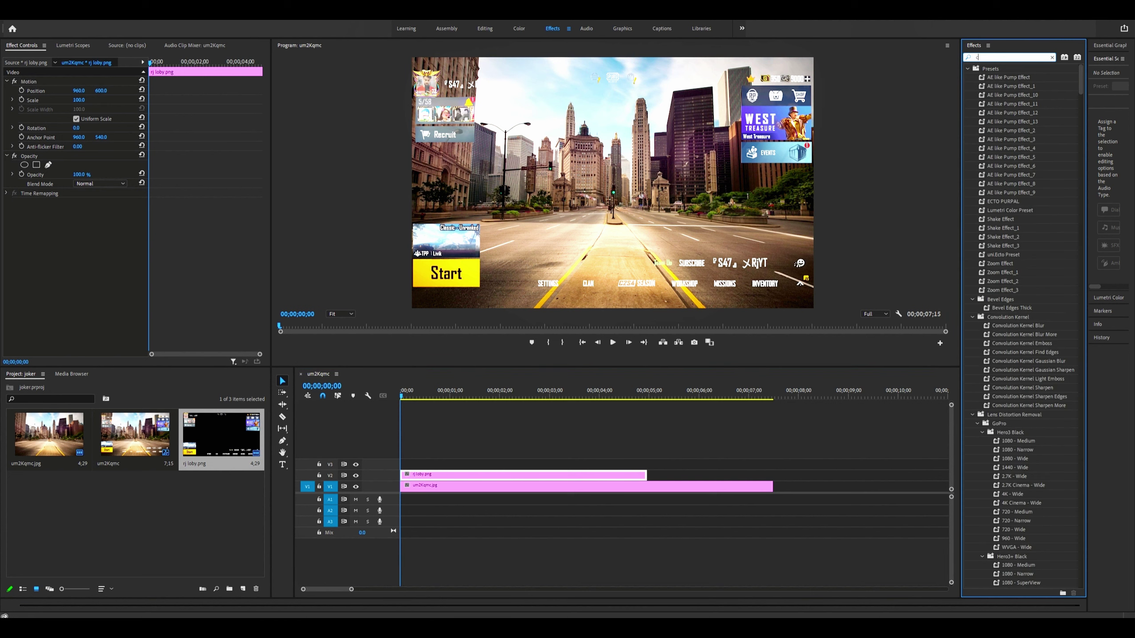
pyautogui.write('rop')
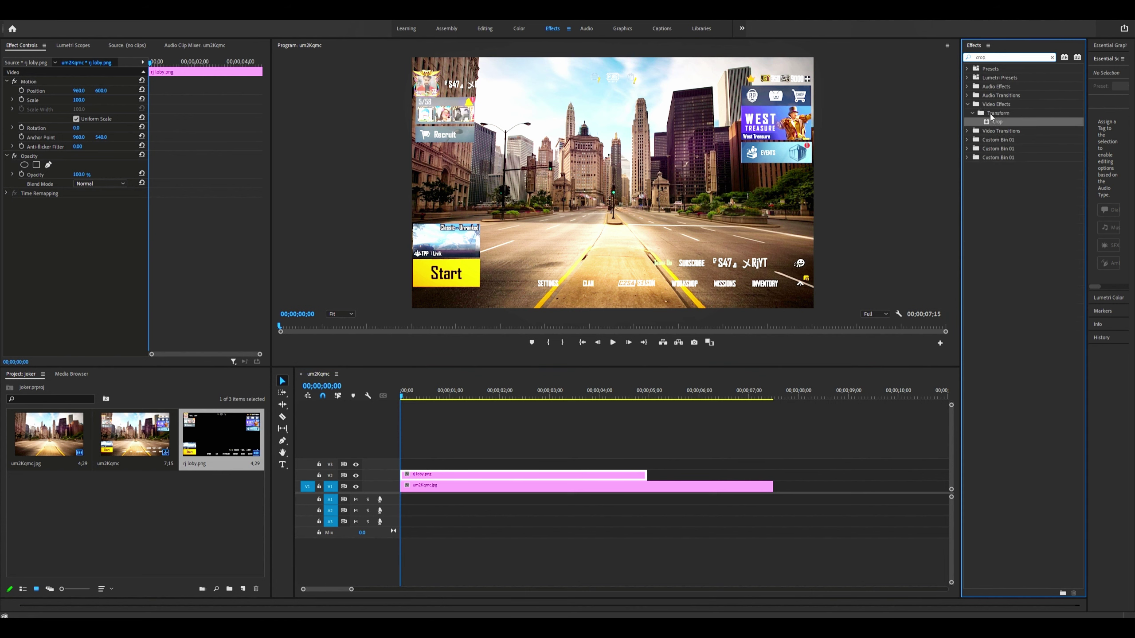
pyautogui.moveTo(991, 117); pyautogui.dragTo(440, 477)
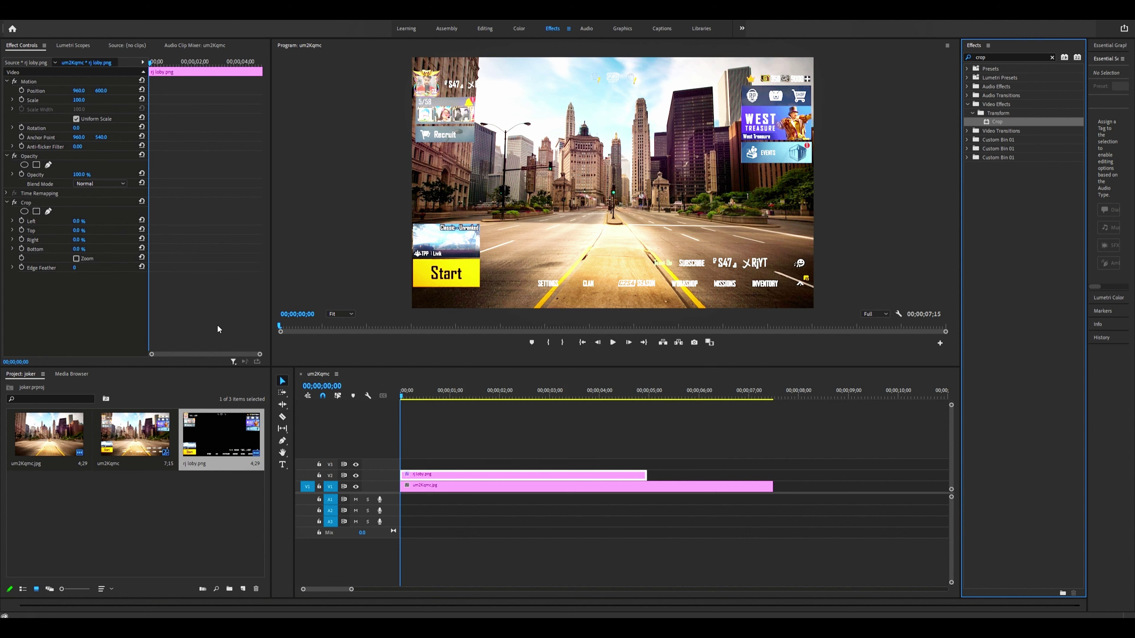
pyautogui.click(78, 241)
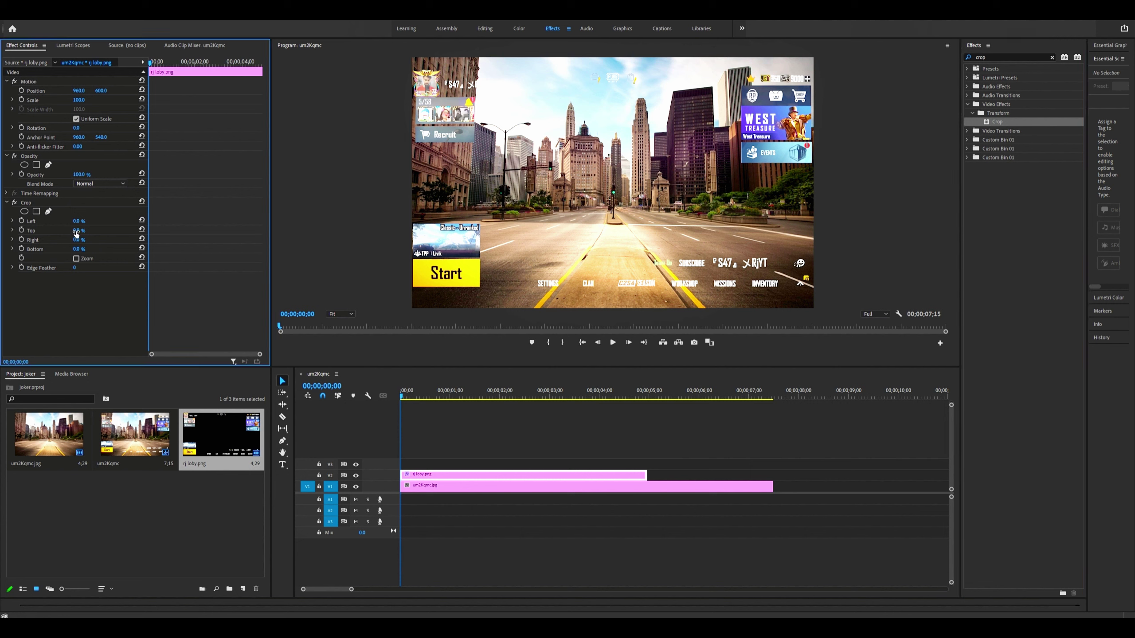
# Step: Crop the top 50%, set Position Y to 670, and duplicate the clip onto V3
pyautogui.moveTo(77, 230); pyautogui.dragTo(99, 232)
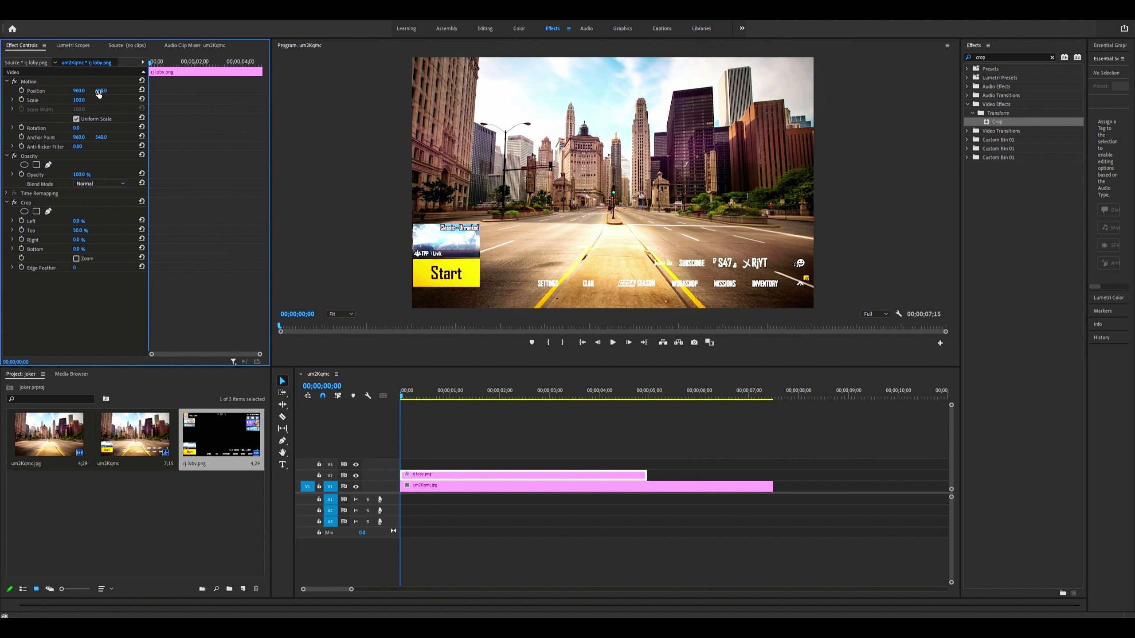
pyautogui.moveTo(101, 90); pyautogui.dragTo(132, 91)
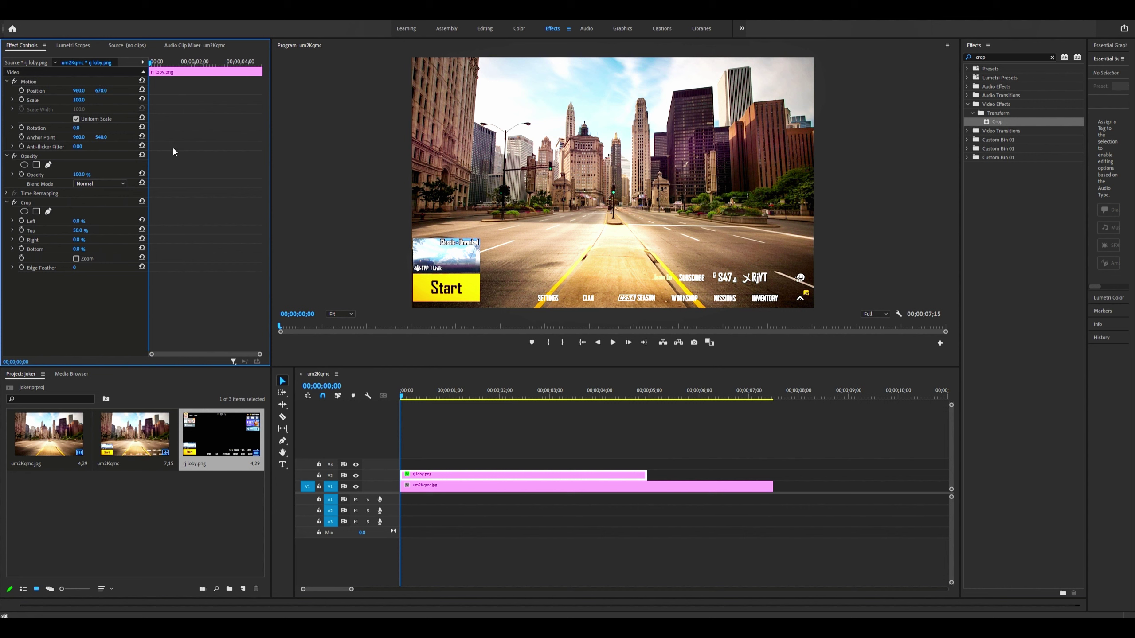
pyautogui.moveTo(428, 475); pyautogui.dragTo(427, 466)
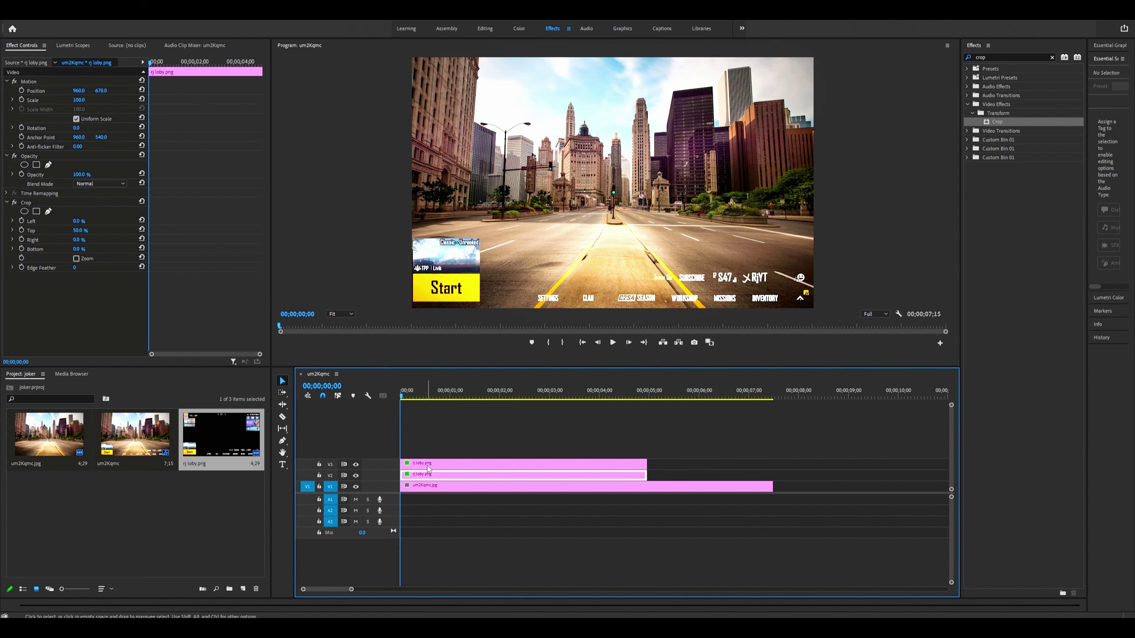
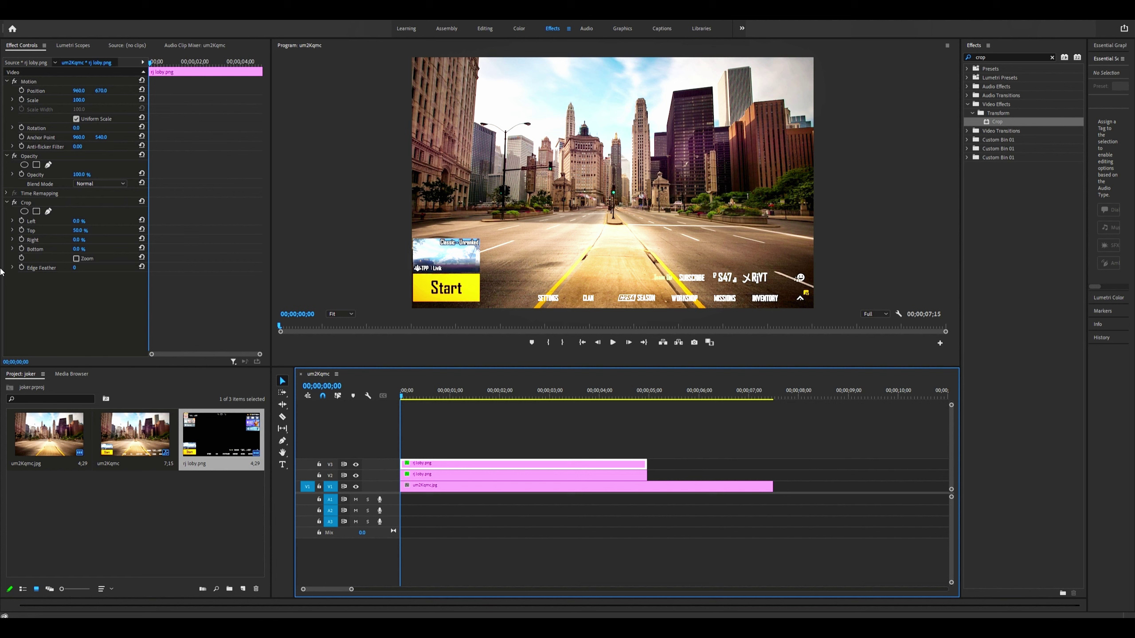
# Step: Crop the upper lobby overlay with Crop Top 0% and Crop Bottom 59%
pyautogui.click(80, 230)
pyautogui.write('4')
pyautogui.press('Return')
pyautogui.click(79, 230)
pyautogui.write('0')
pyautogui.click(79, 249)
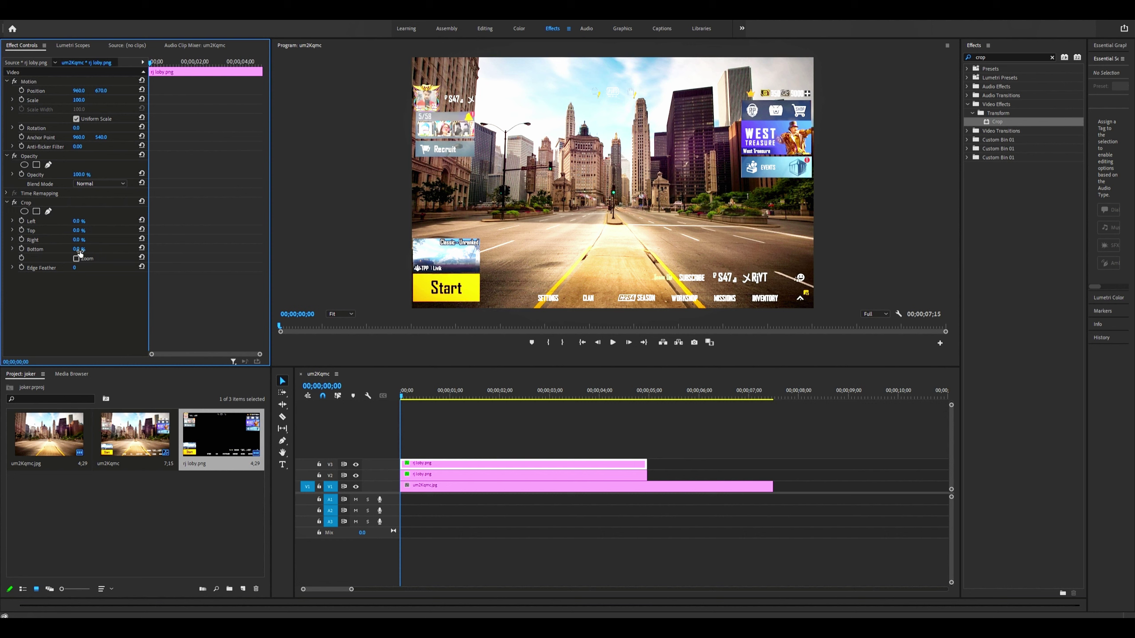
pyautogui.write('45')
pyautogui.press('Return')
pyautogui.moveTo(80, 249); pyautogui.dragTo(78, 249)
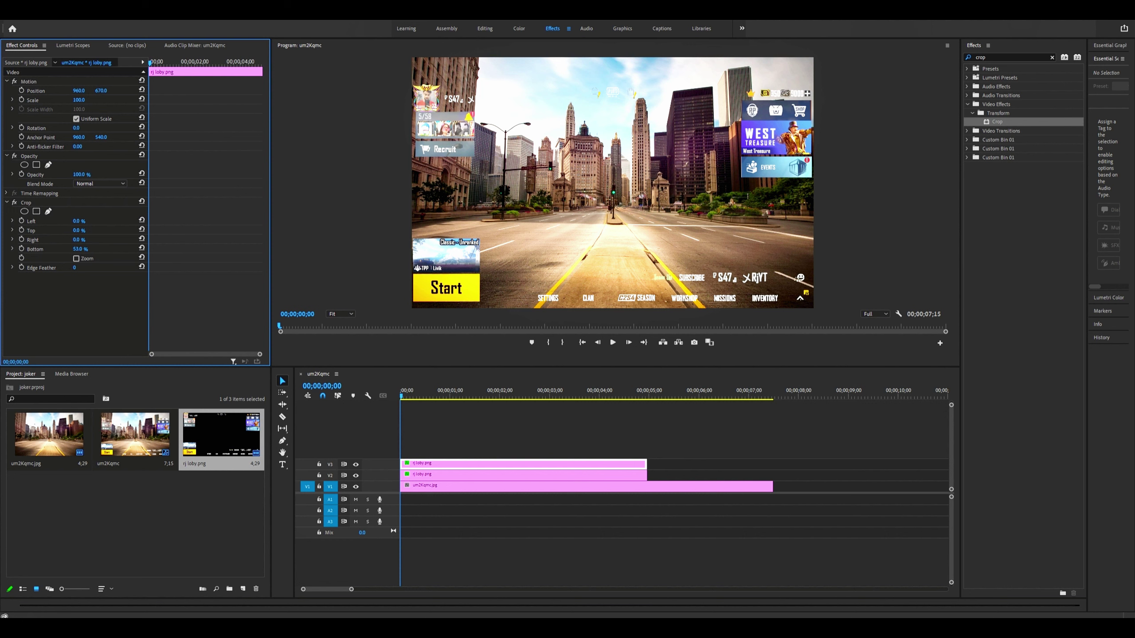
# Step: Hide the Start and bottom-menu overlay track (V2) and set the top overlay's Position Y to 575
pyautogui.click(356, 488)
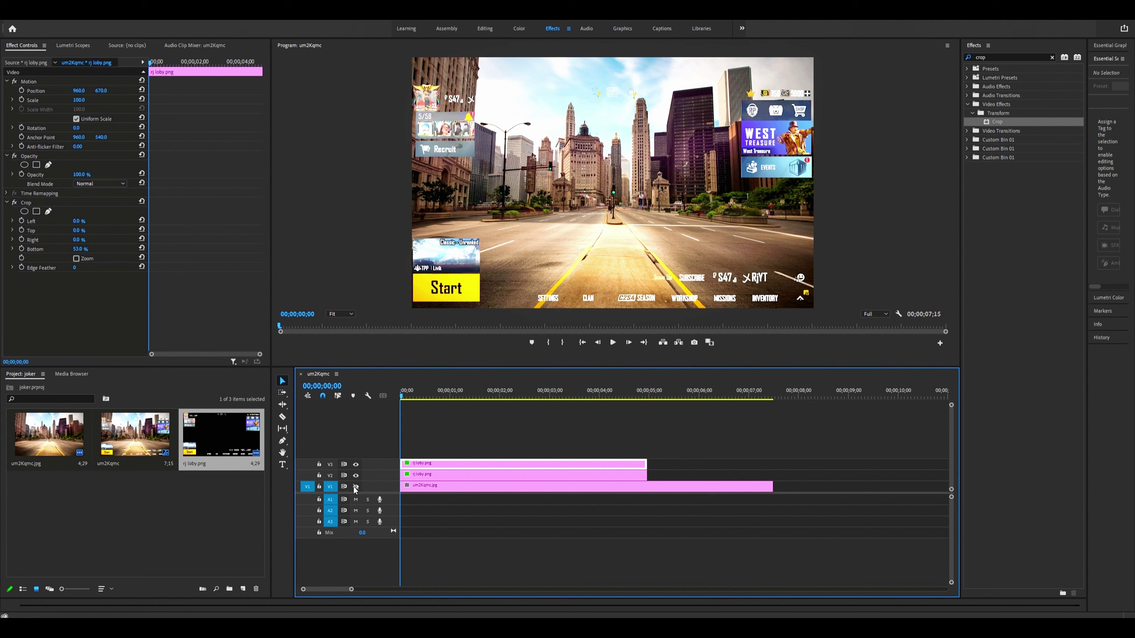
pyautogui.click(355, 487)
pyautogui.click(355, 487)
pyautogui.click(356, 475)
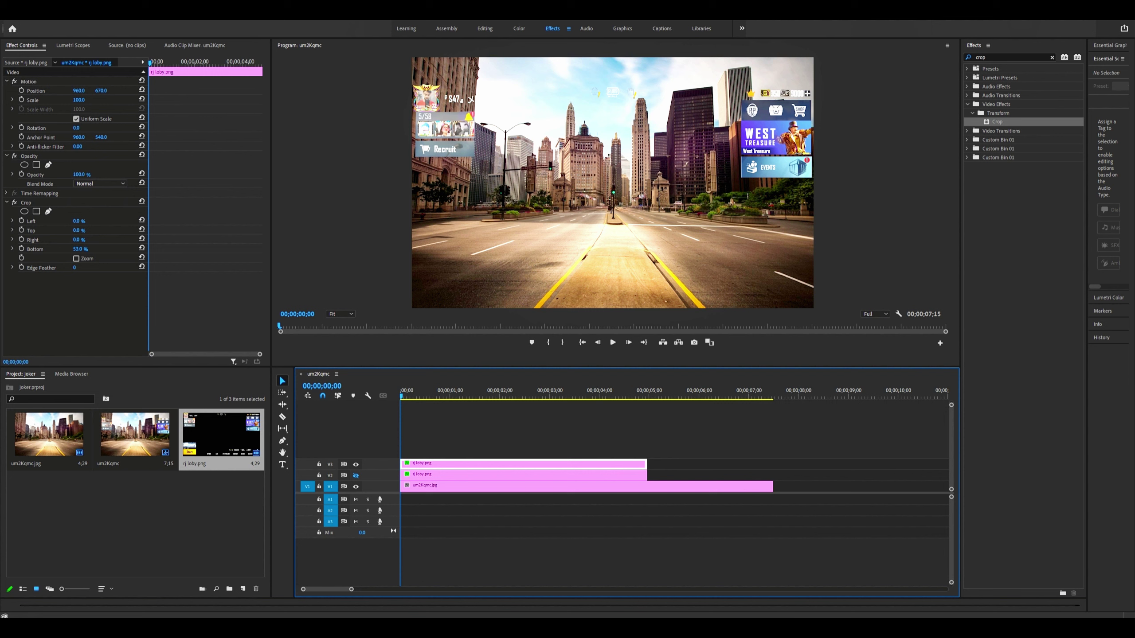
pyautogui.moveTo(102, 90)
pyautogui.mouseDown()
pyautogui.moveTo(58, 90)
pyautogui.moveTo(93, 91)
pyautogui.mouseUp()
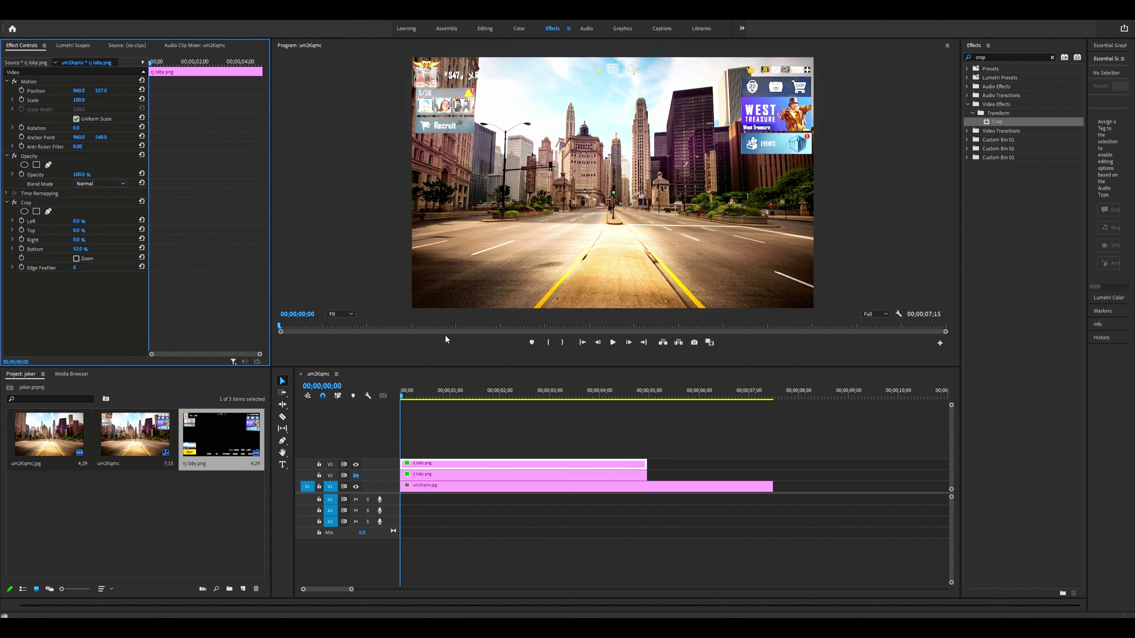
# Step: Re-enable V2 output and trim both rj loby.png clips to end with the V1 street background
pyautogui.click(357, 476)
pyautogui.click(356, 476)
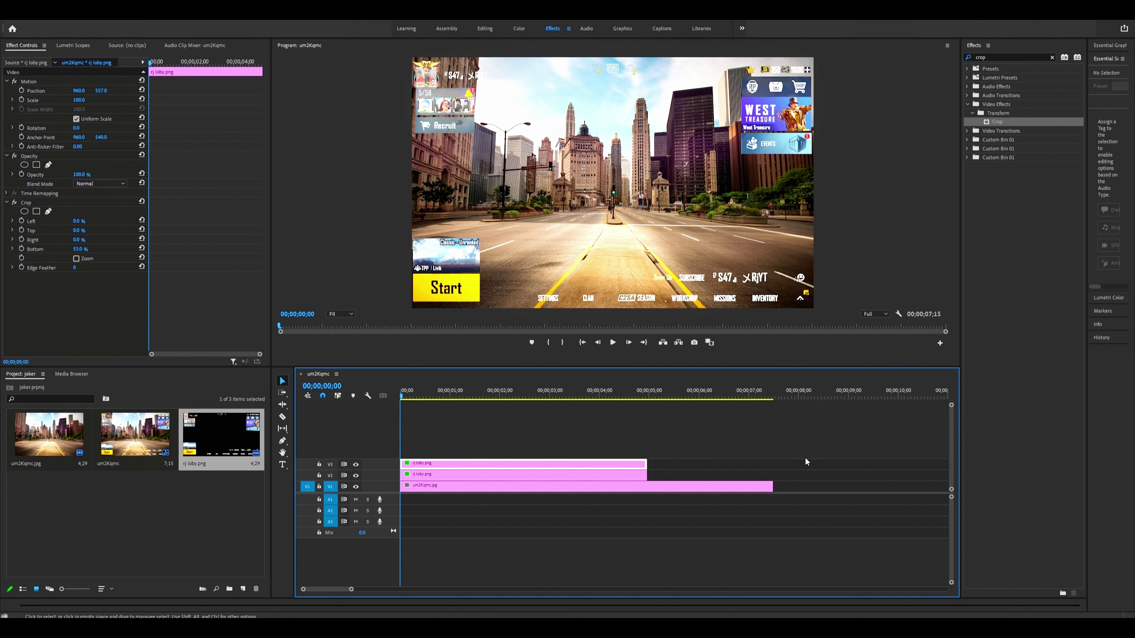
pyautogui.moveTo(638, 464); pyautogui.dragTo(773, 465)
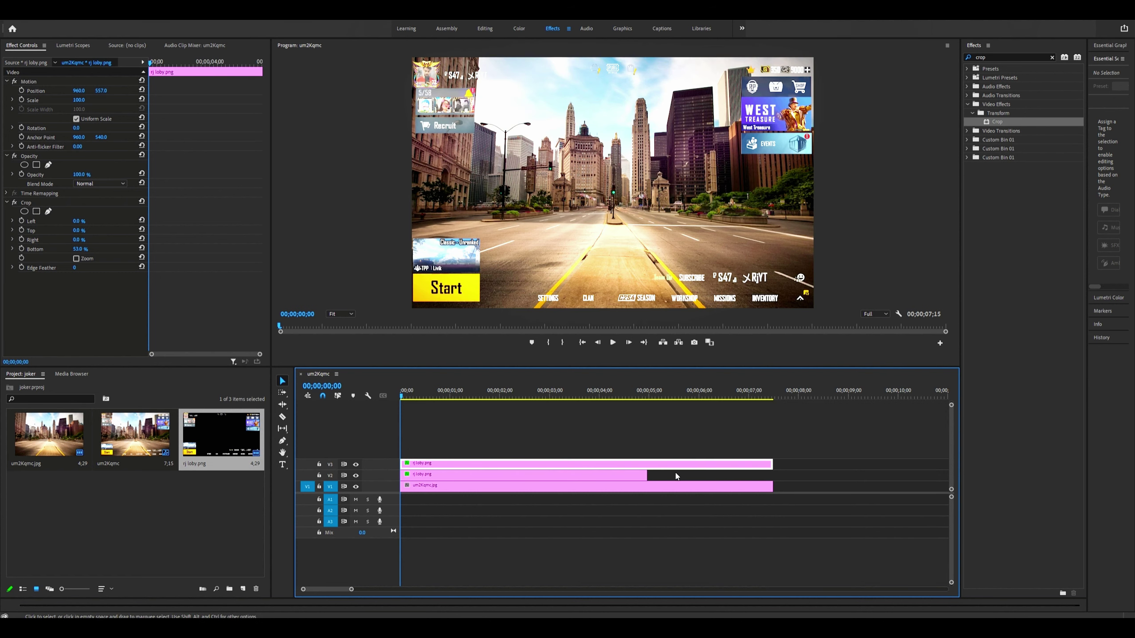
pyautogui.click(646, 475)
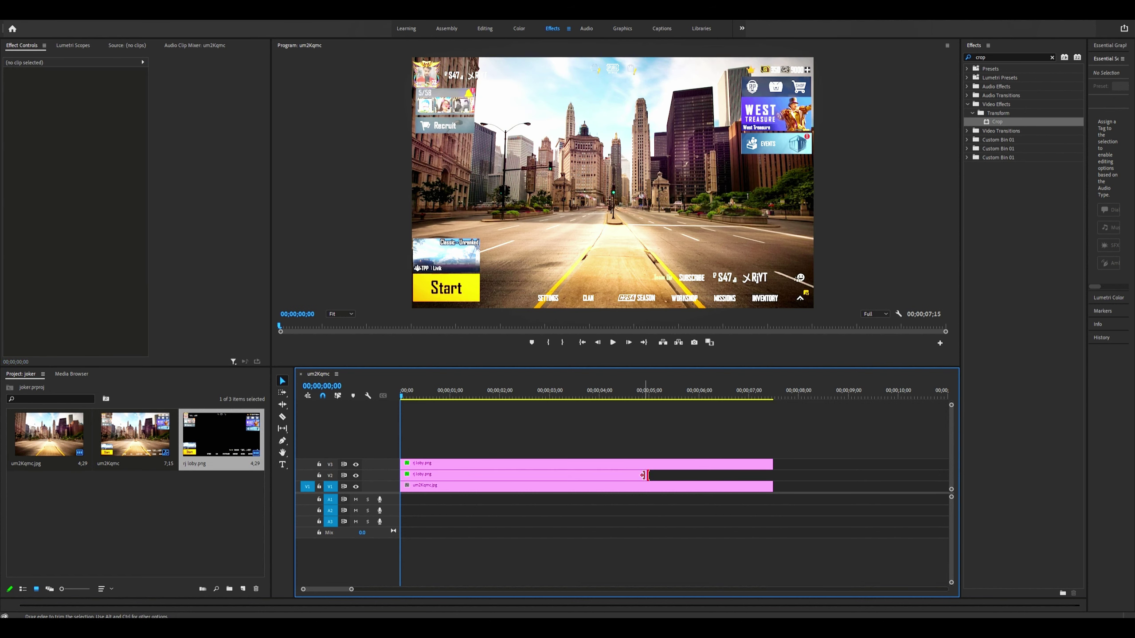
pyautogui.moveTo(647, 476); pyautogui.dragTo(773, 476)
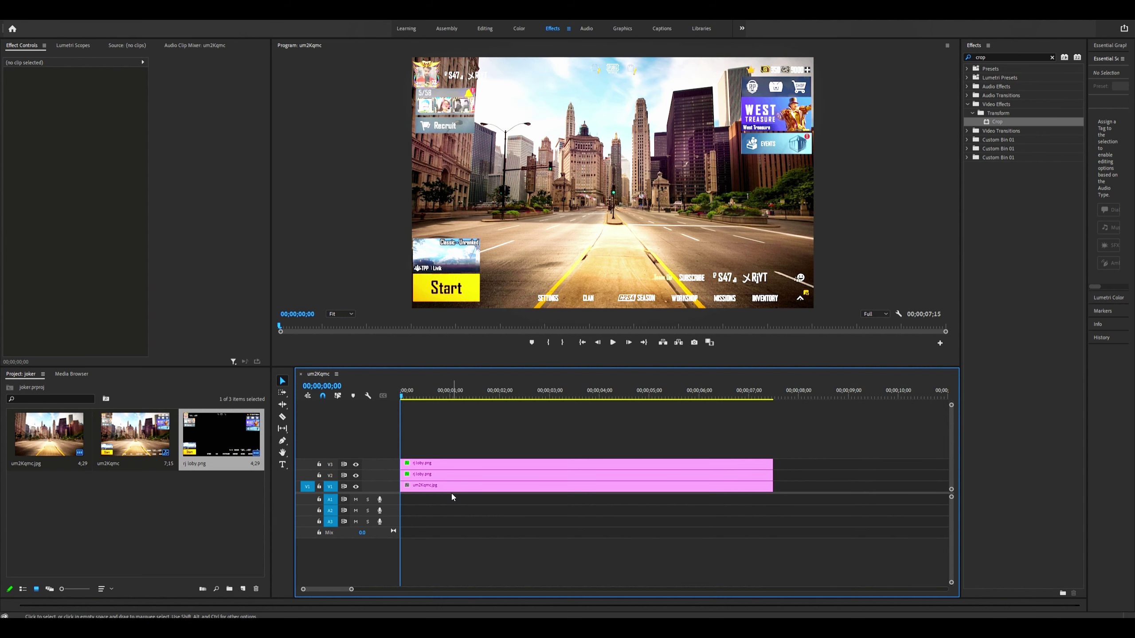
# Step: Open the pubg folder on New Volume (F:) and start dragging the Jocker Set video
pyautogui.hotkey('alt', 'Tab')
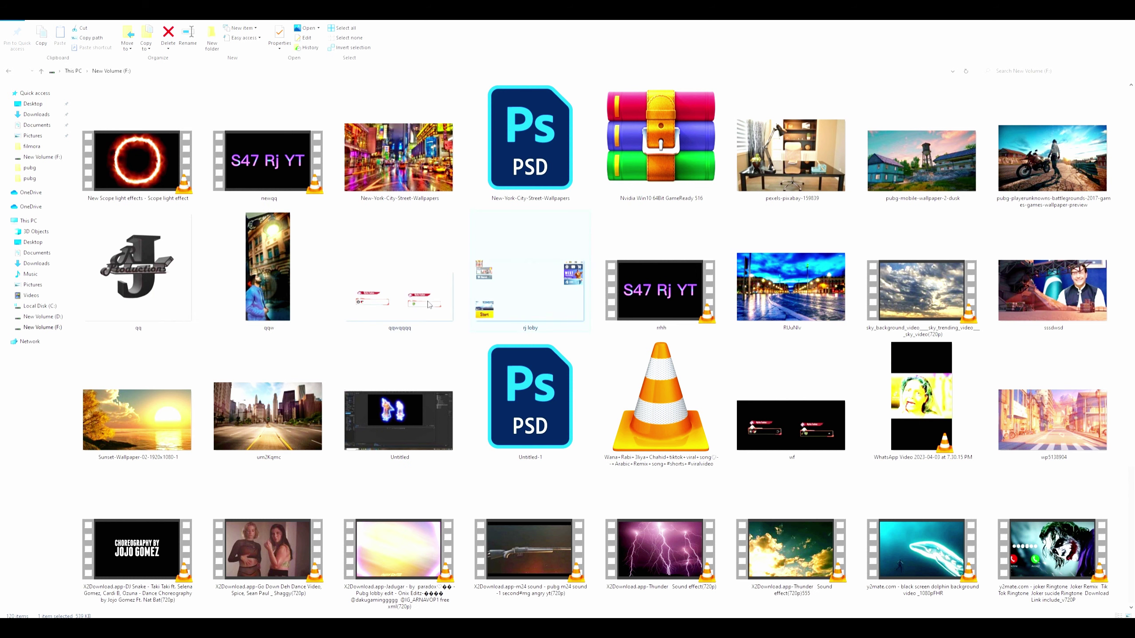
pyautogui.click(575, 442)
pyautogui.scroll(3, 577, 444)
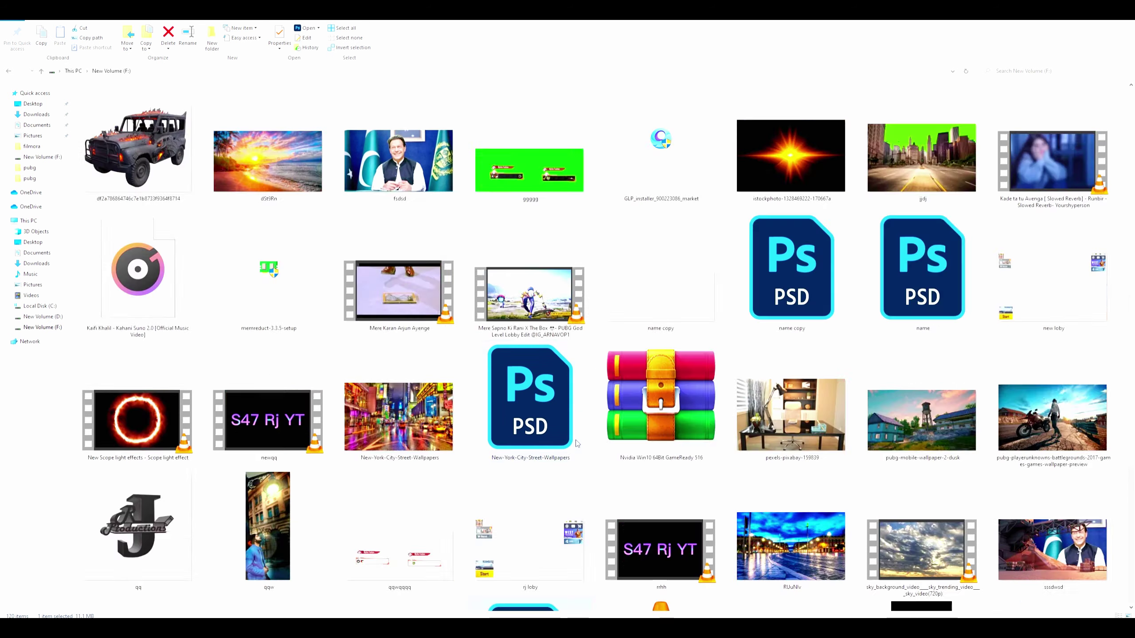
pyautogui.scroll(3, 577, 443)
pyautogui.scroll(3, 576, 443)
pyautogui.scroll(-15, 576, 443)
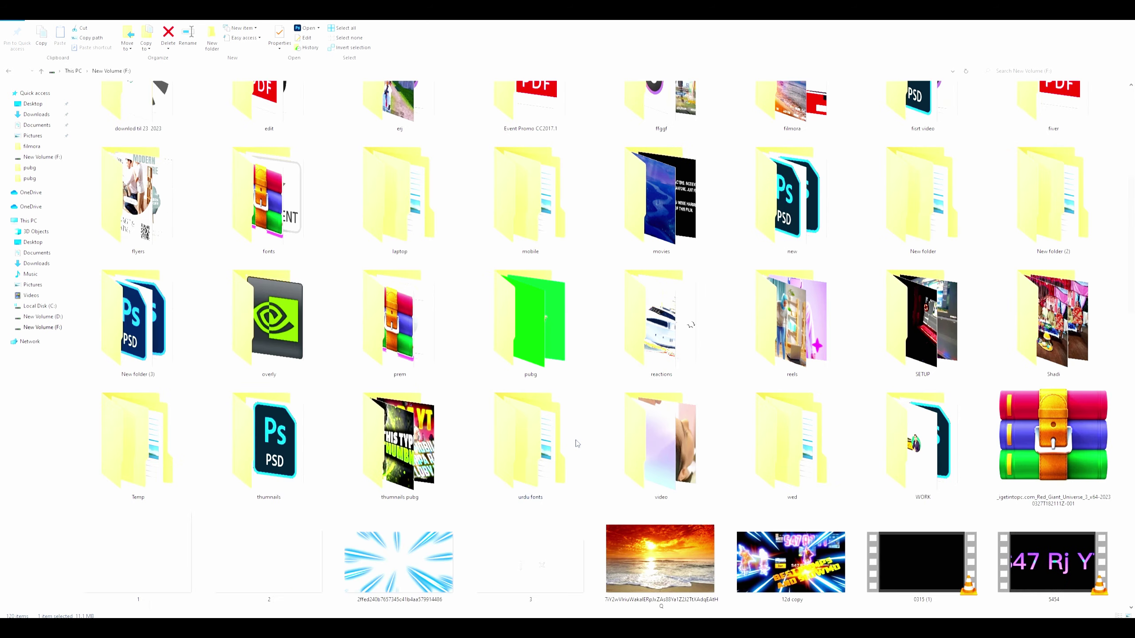
pyautogui.doubleClick(520, 337)
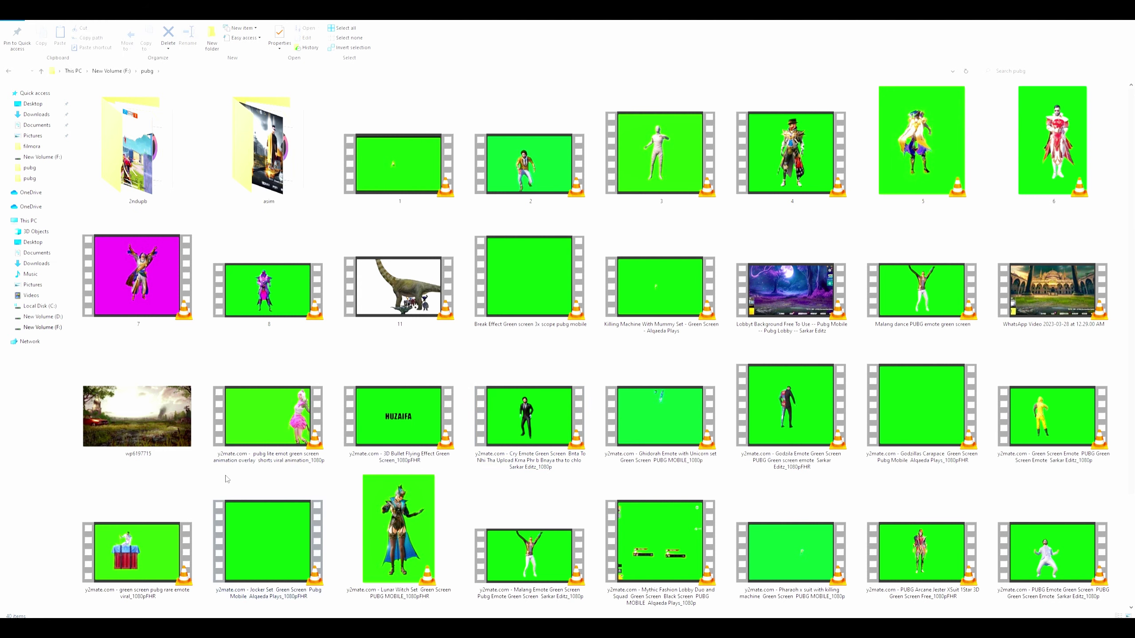
pyautogui.scroll(-3, 232, 474)
pyautogui.moveTo(273, 414); pyautogui.dragTo(286, 614)
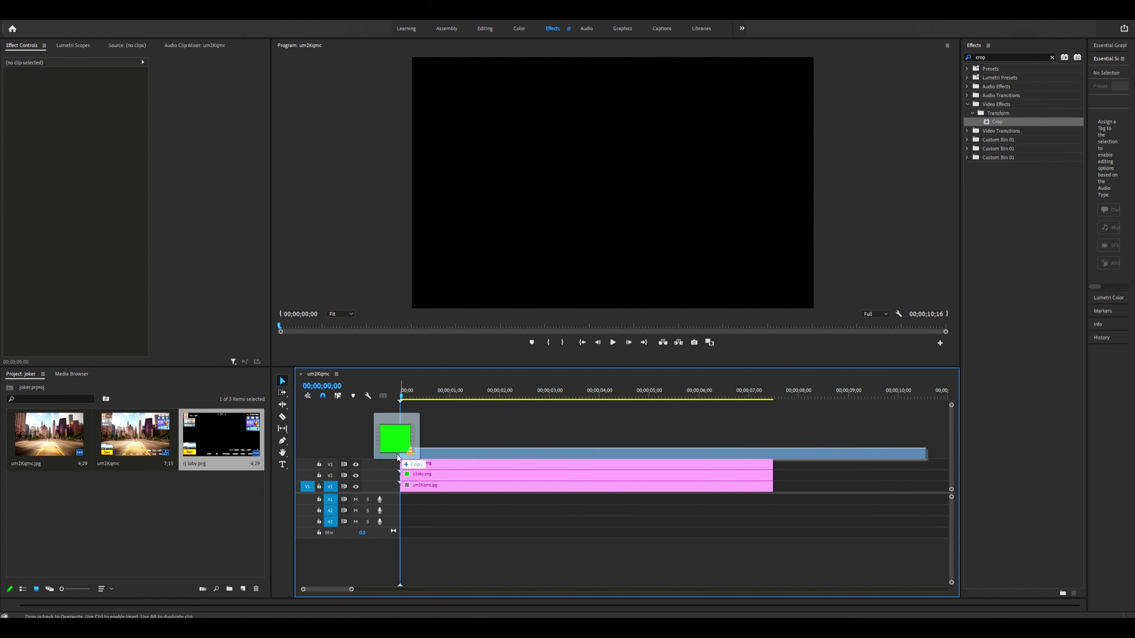
# Step: Drop Jocker Set into the sequence, then restack: green-screen clip on V2, rj loby clips on V3/V4
pyautogui.moveTo(286, 613); pyautogui.dragTo(435, 462)
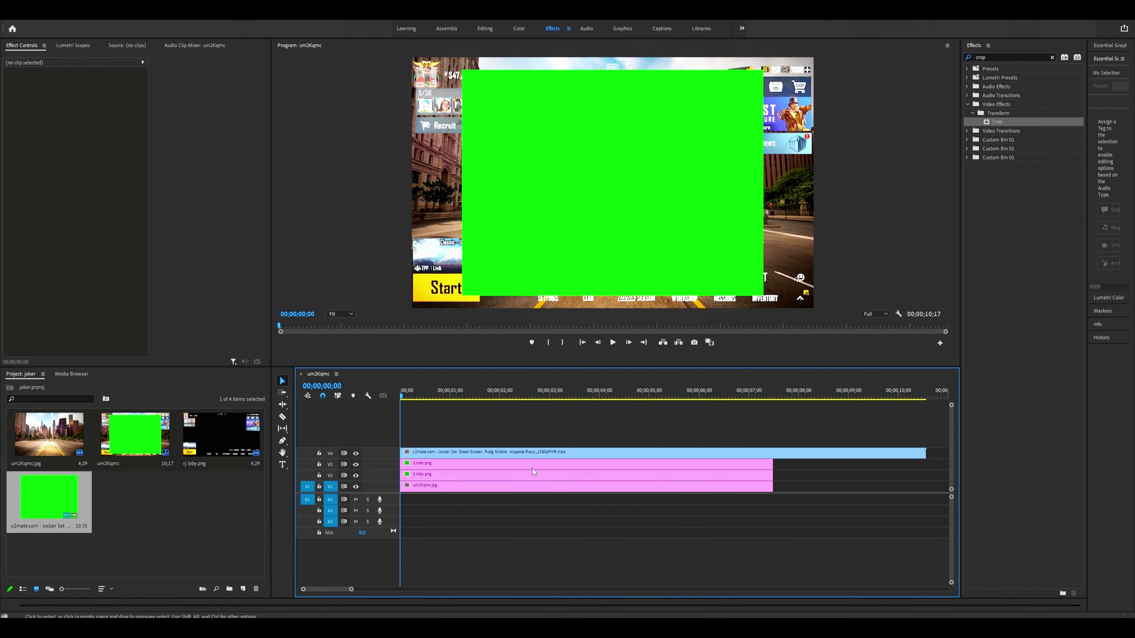
pyautogui.click(435, 487)
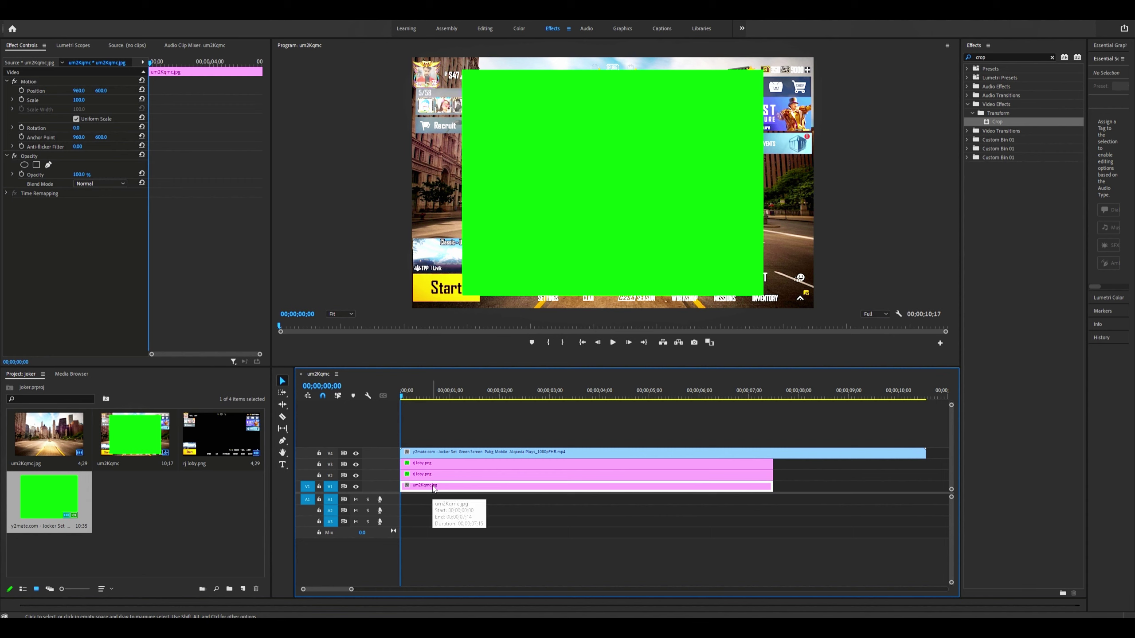
pyautogui.click(440, 474)
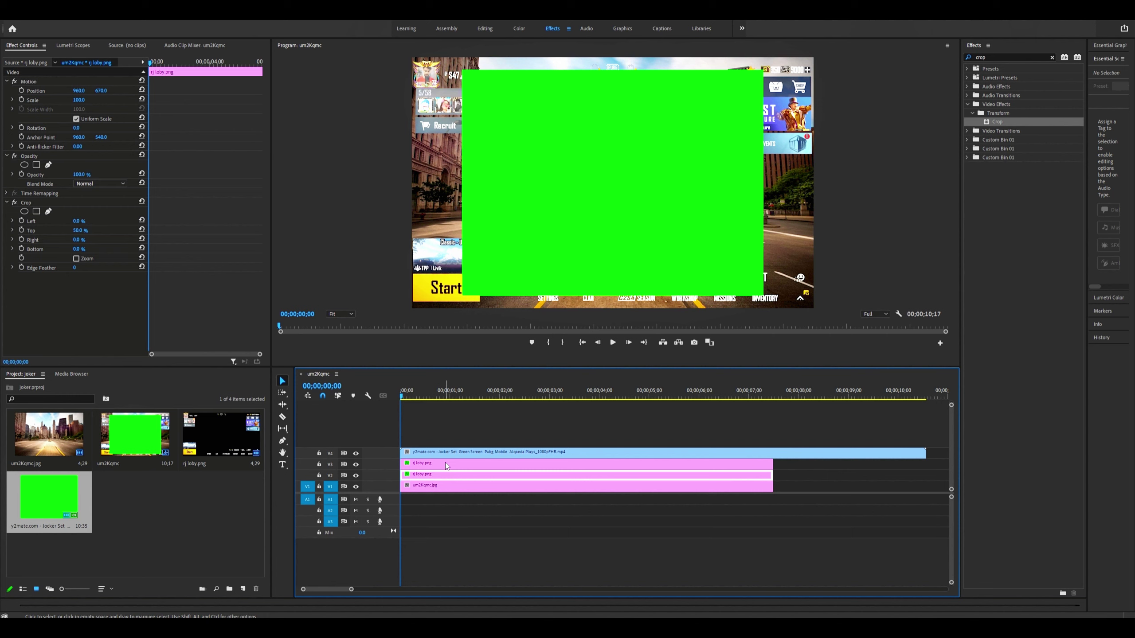
pyautogui.moveTo(449, 455); pyautogui.dragTo(450, 441)
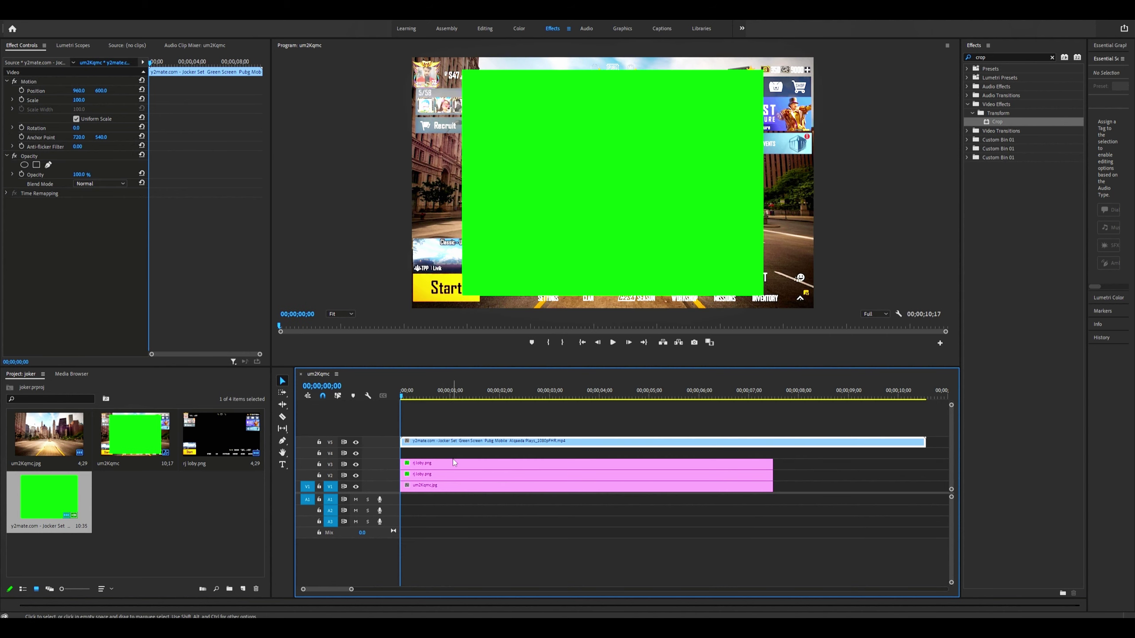
pyautogui.keyDown('shift'); pyautogui.click(451, 466); pyautogui.keyUp('shift')
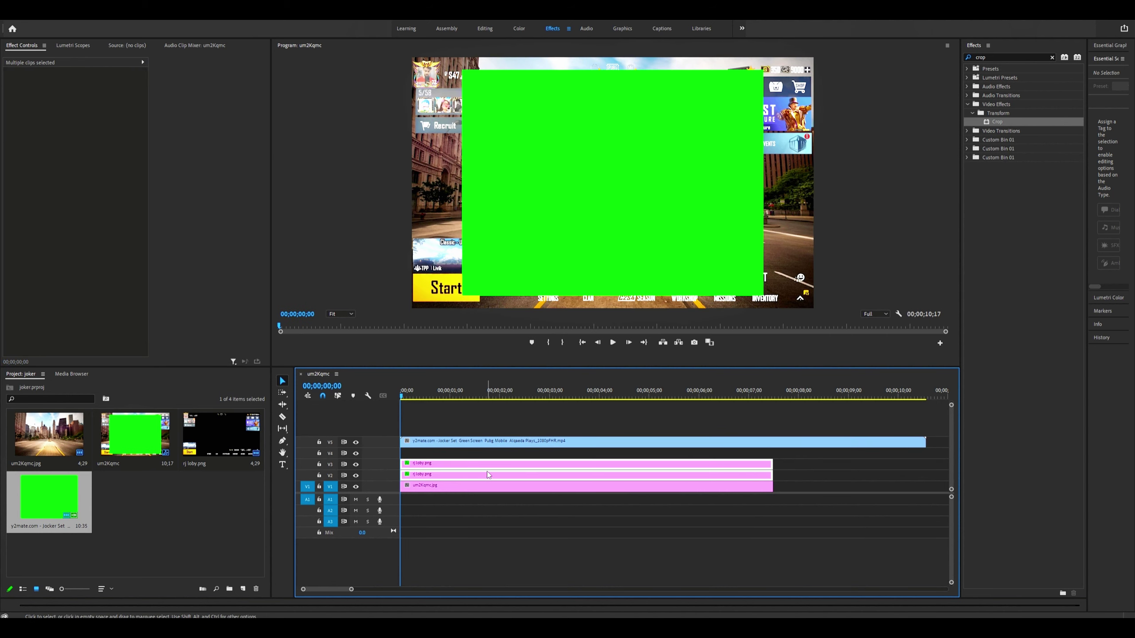
pyautogui.moveTo(489, 474)
pyautogui.mouseDown()
pyautogui.moveTo(489, 464)
pyautogui.moveTo(487, 475)
pyautogui.mouseUp()
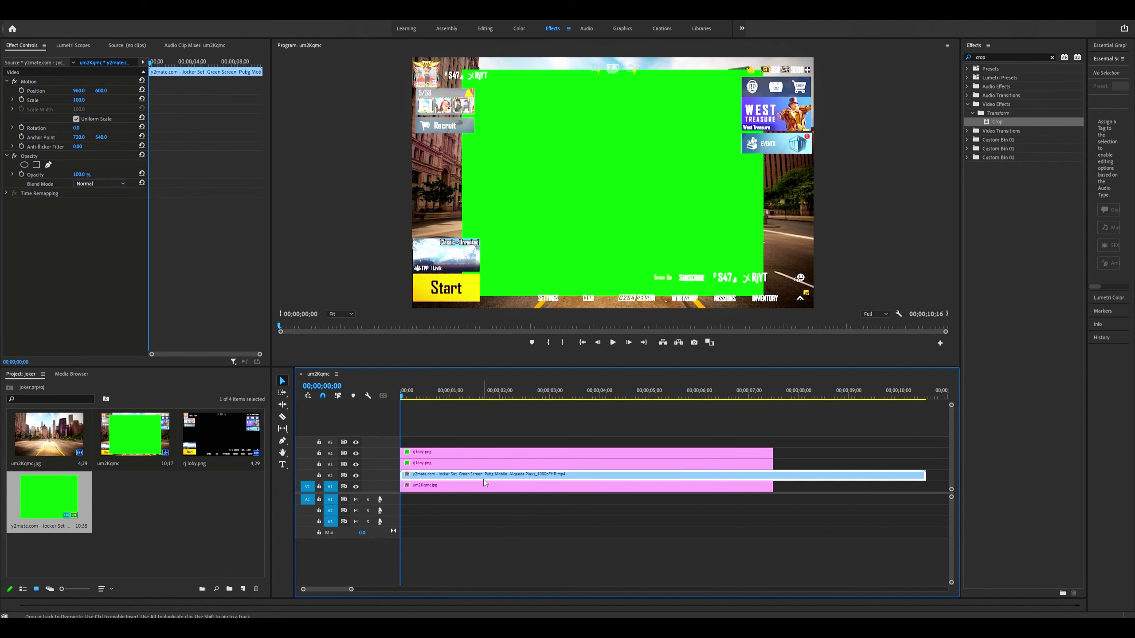
# Step: Apply Ultra Key to the V2 Jocker Set clip with the green backdrop as Key Color
pyautogui.click(1007, 58)
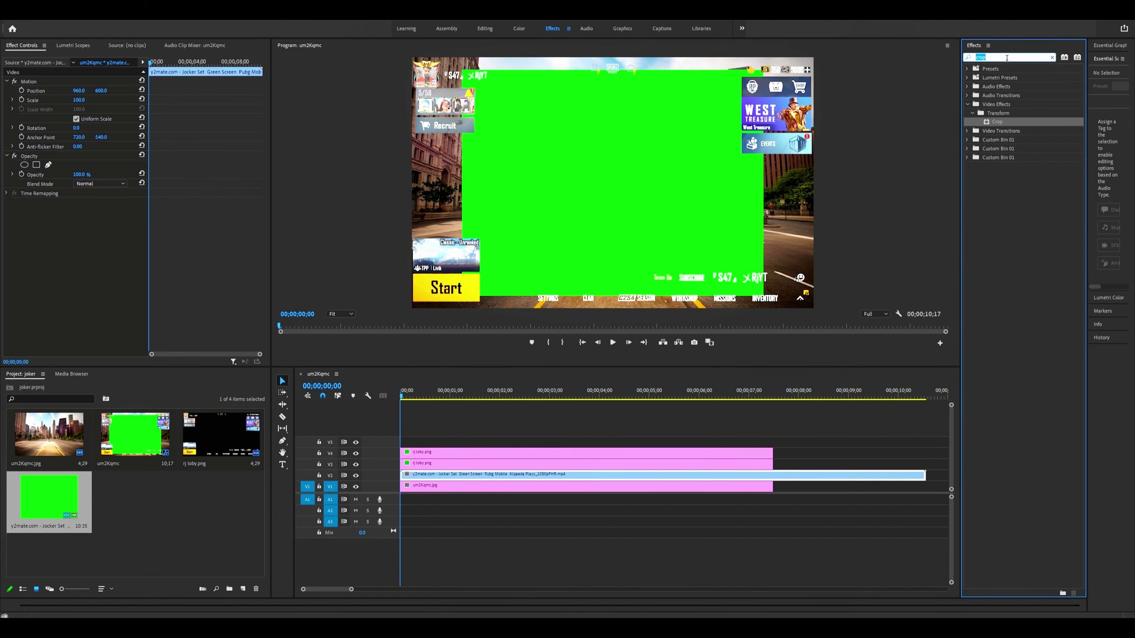
pyautogui.write('ultr')
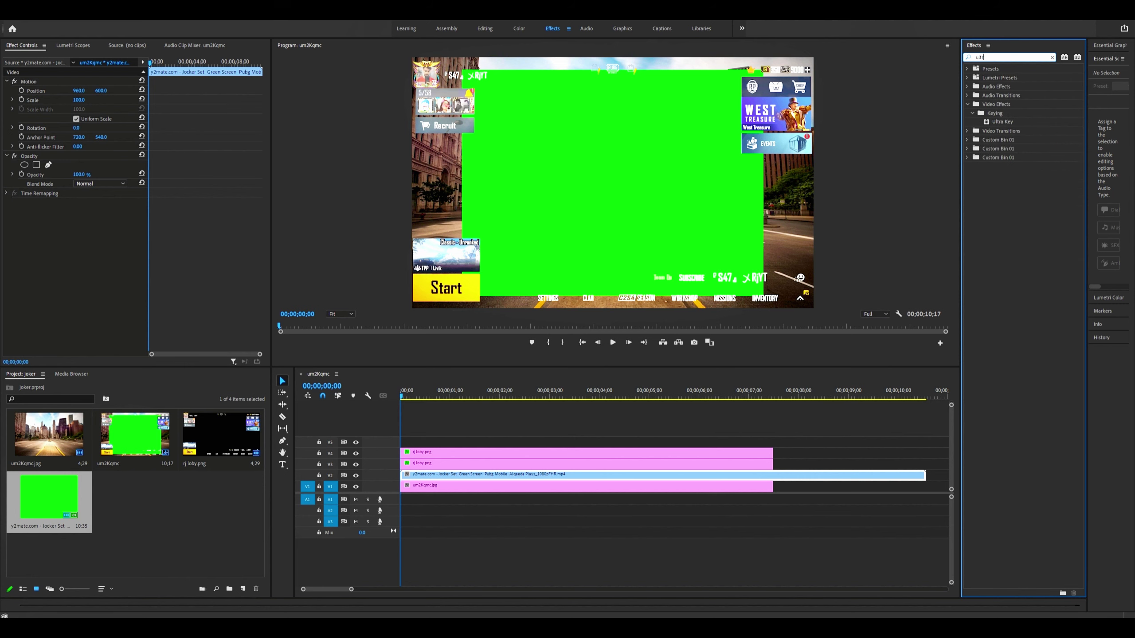
pyautogui.moveTo(1003, 121); pyautogui.dragTo(469, 476)
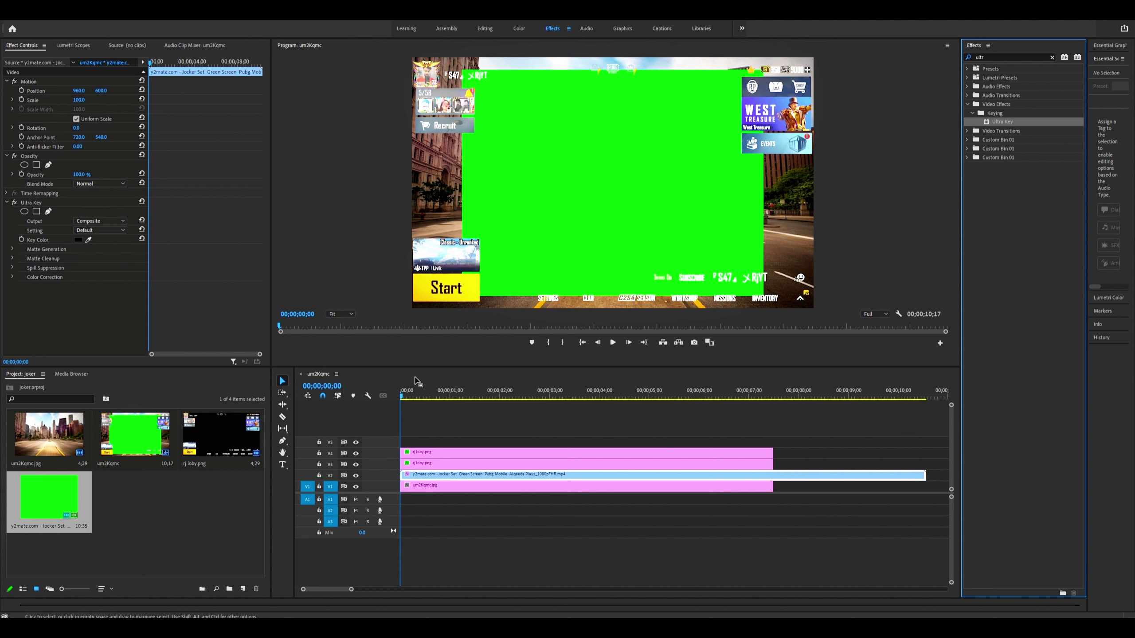
pyautogui.click(89, 241)
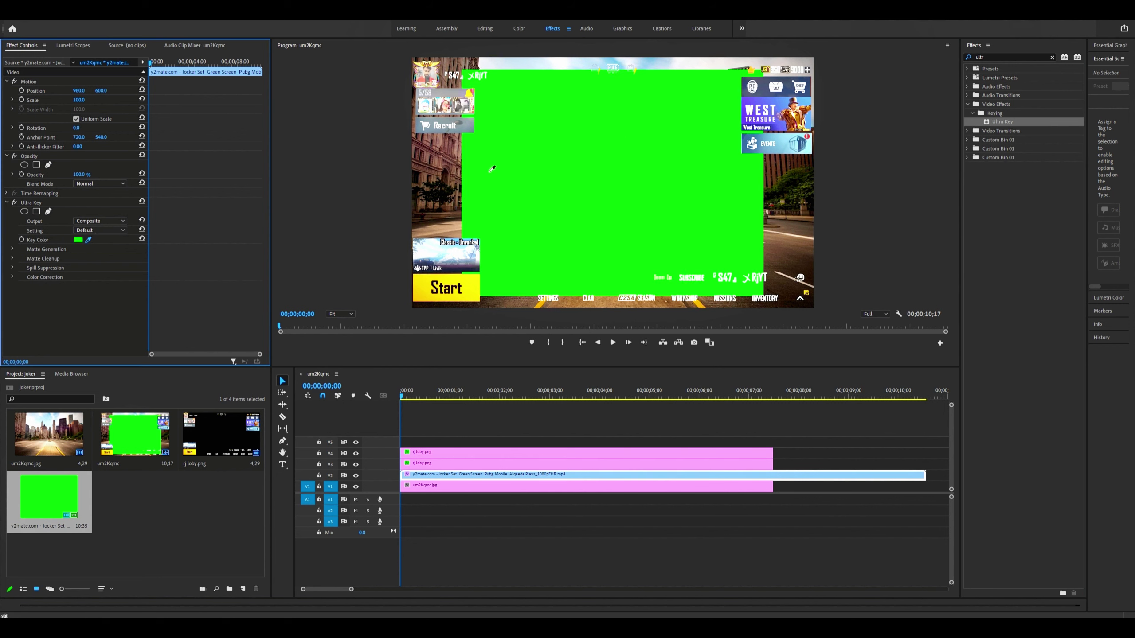
pyautogui.click(491, 169)
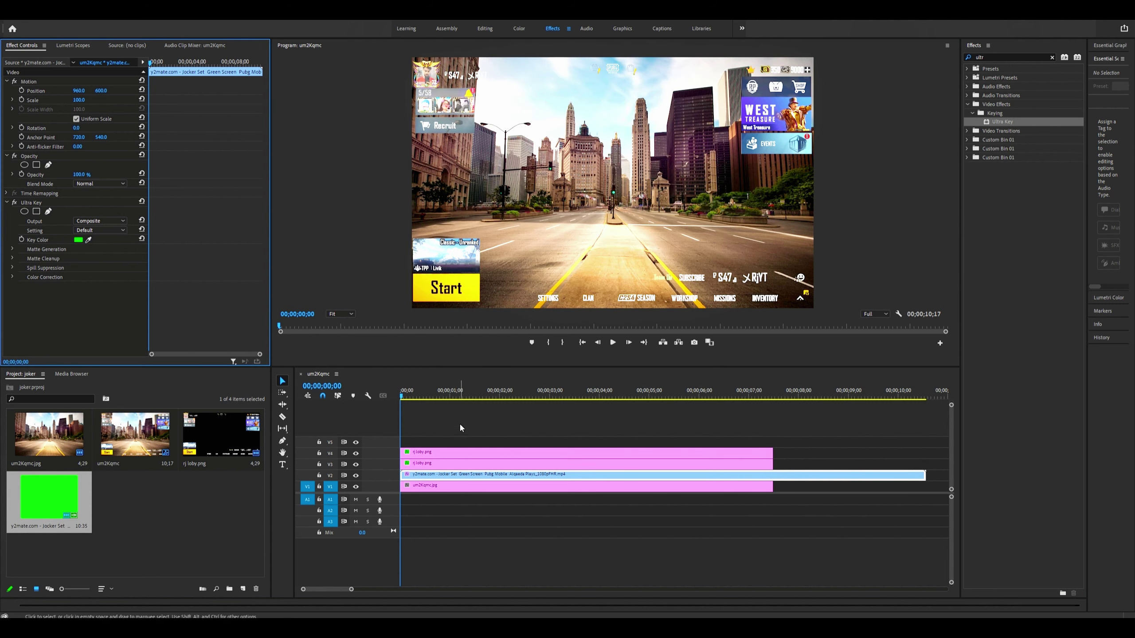
pyautogui.press('Right')
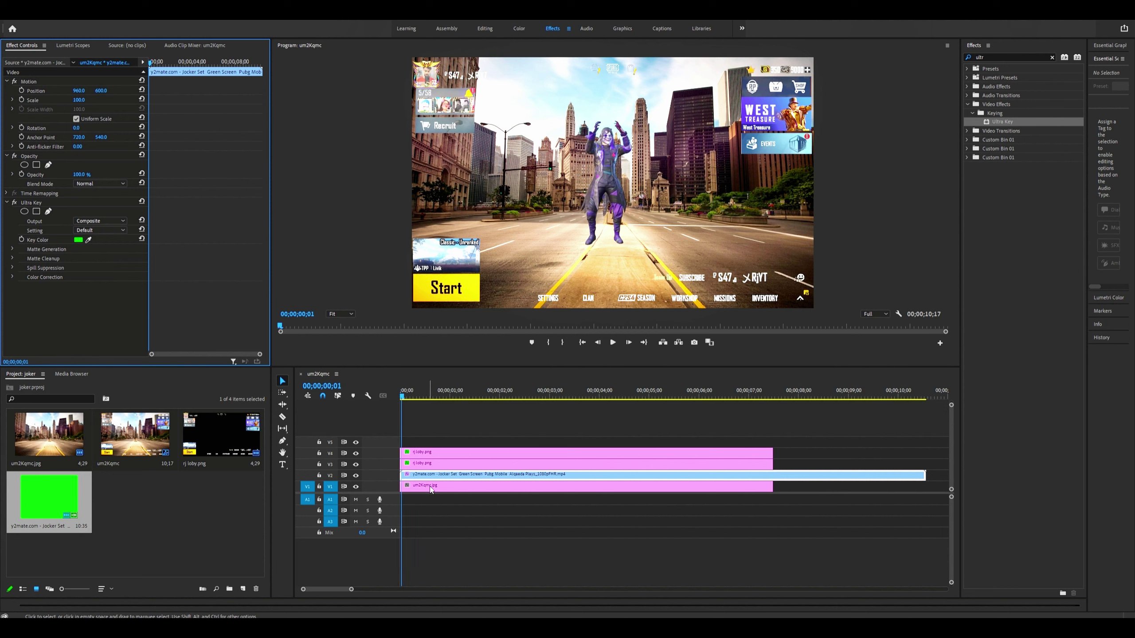
# Step: Slide the green-screen joker clip to the start of the sequence
pyautogui.moveTo(352, 590); pyautogui.dragTo(321, 590)
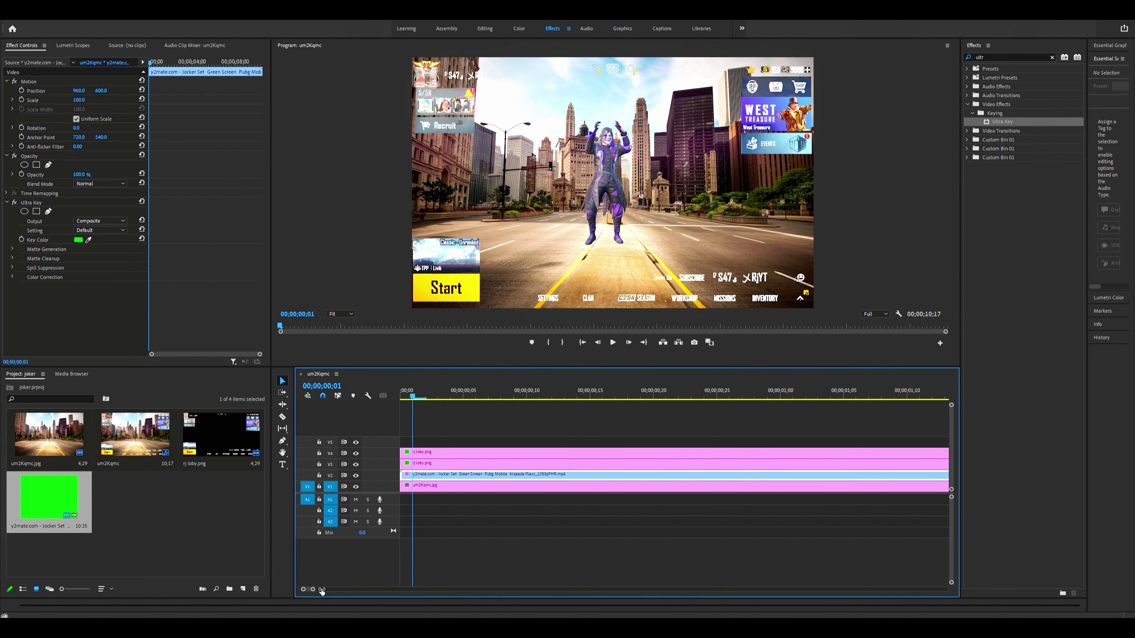
pyautogui.click(436, 483)
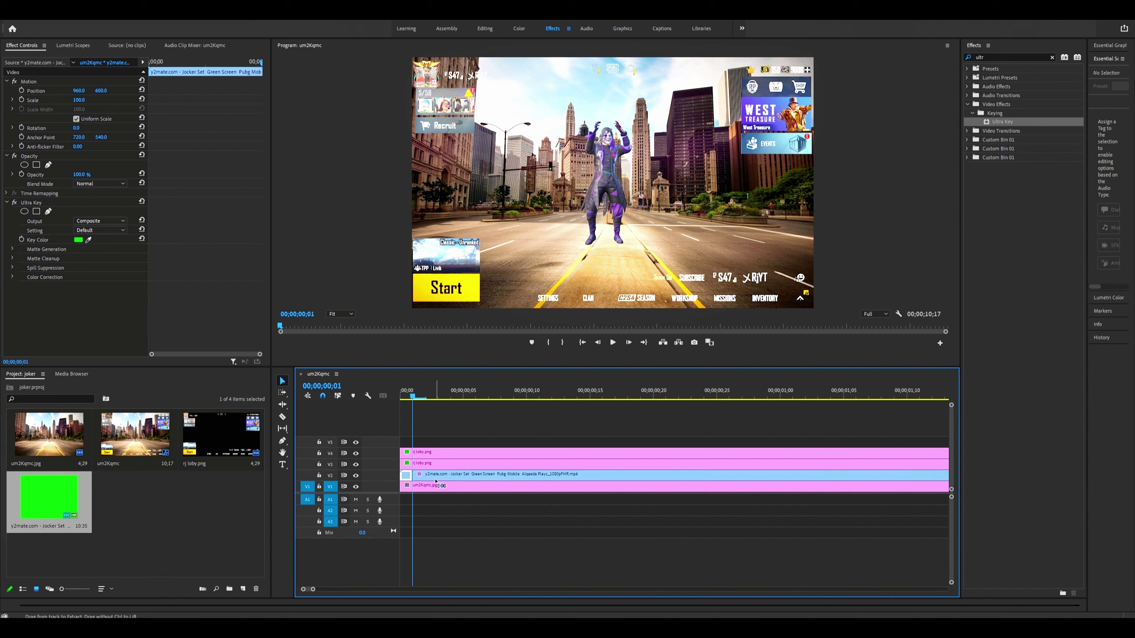
pyautogui.click(407, 478)
pyautogui.moveTo(424, 479); pyautogui.dragTo(412, 478)
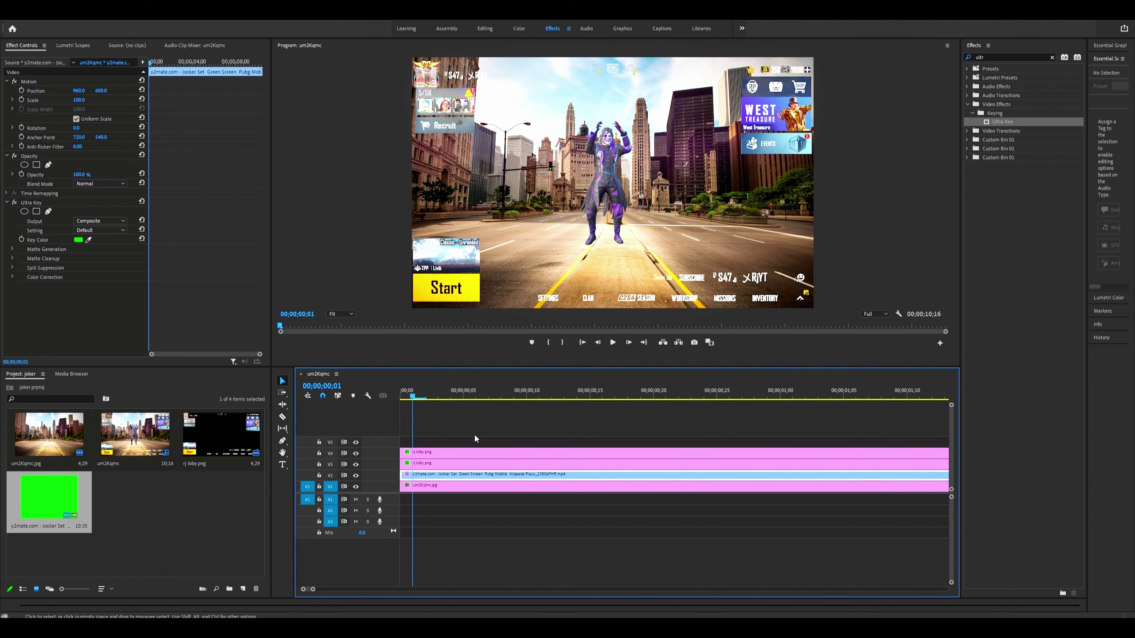
pyautogui.moveTo(313, 589)
pyautogui.mouseDown()
pyautogui.moveTo(392, 589)
pyautogui.moveTo(371, 589)
pyautogui.mouseUp()
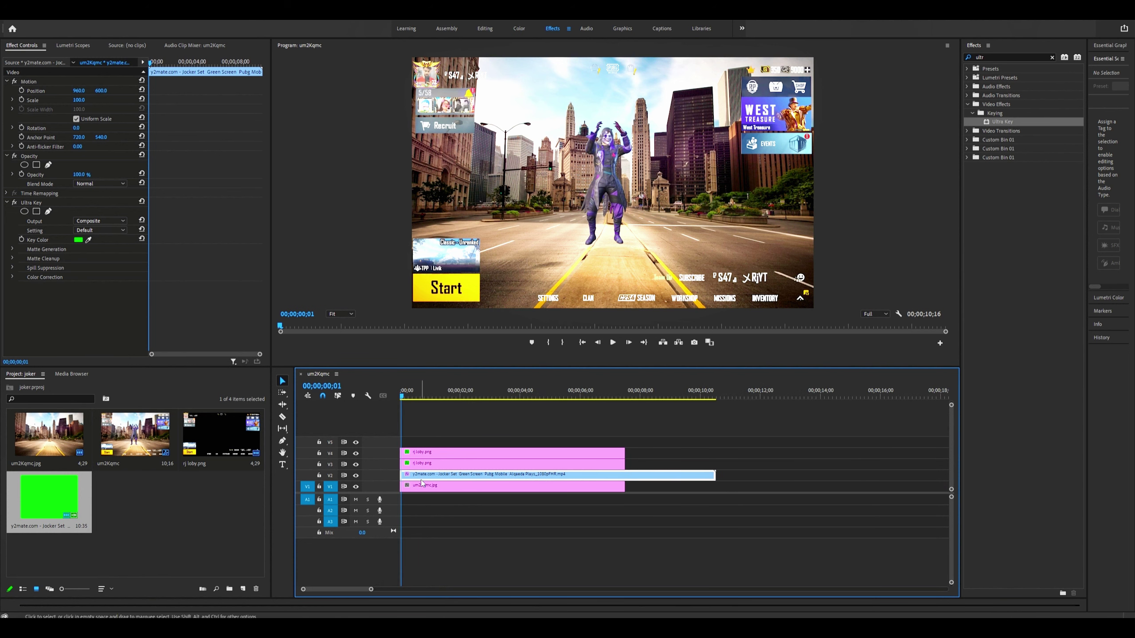
# Step: Set the joker clip's Scale to 150 and play the sequence to preview it
pyautogui.click(84, 99)
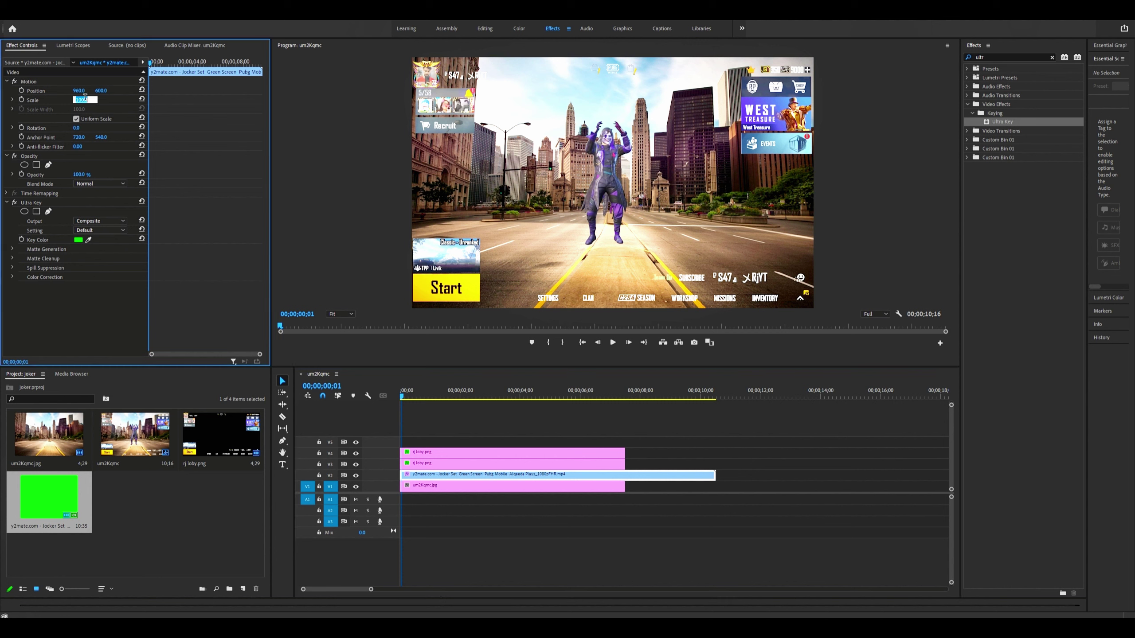
pyautogui.press('Return')
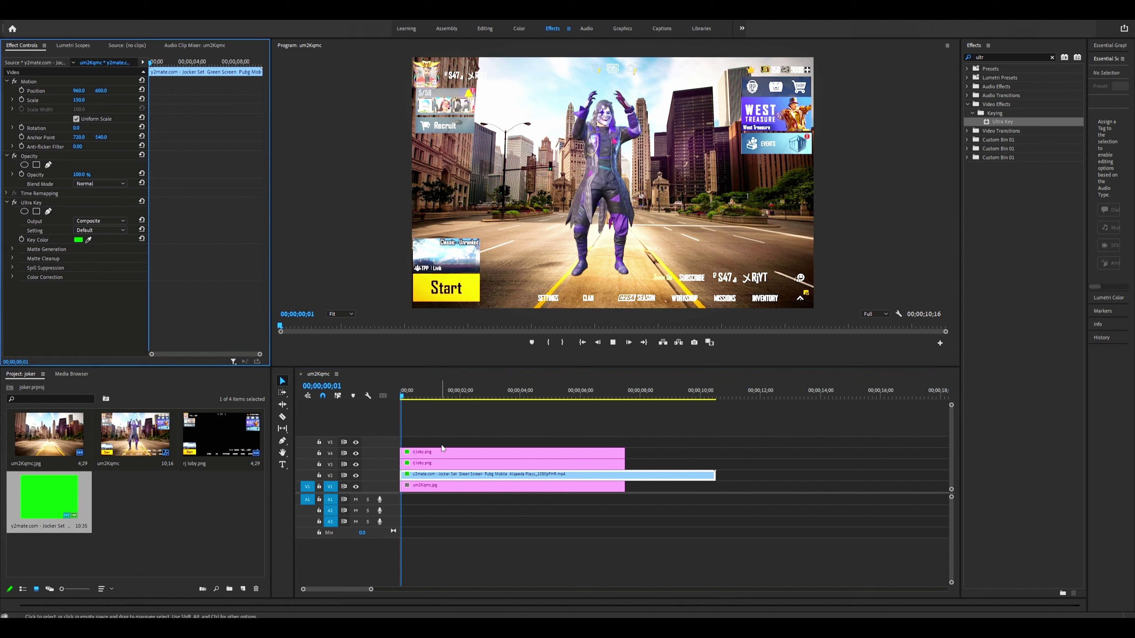
pyautogui.press('space')
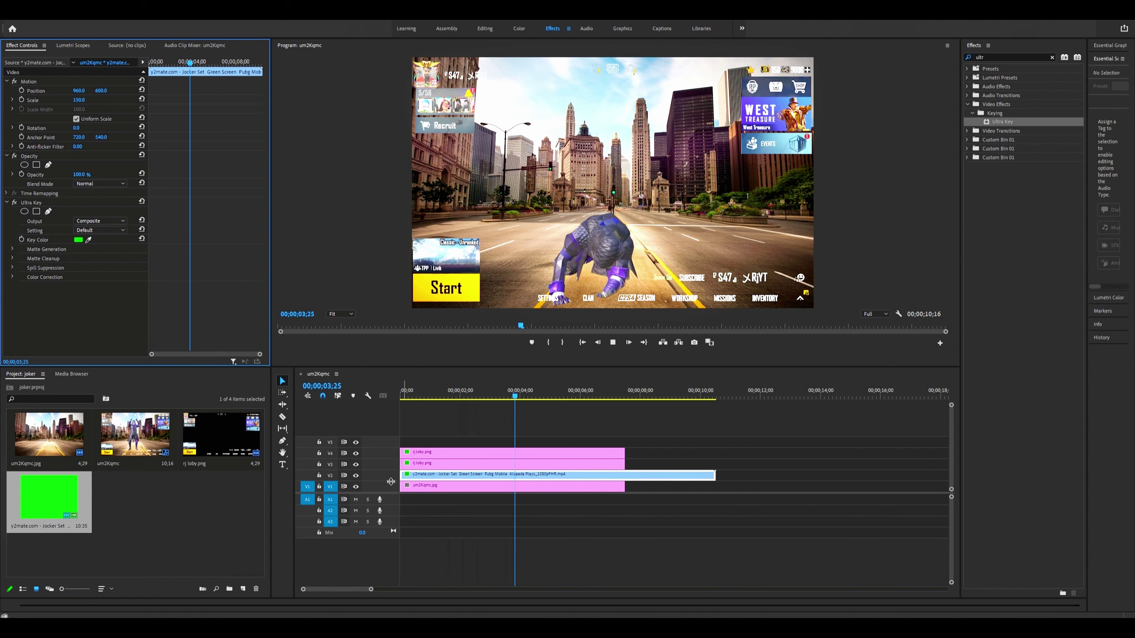
pyautogui.press('space')
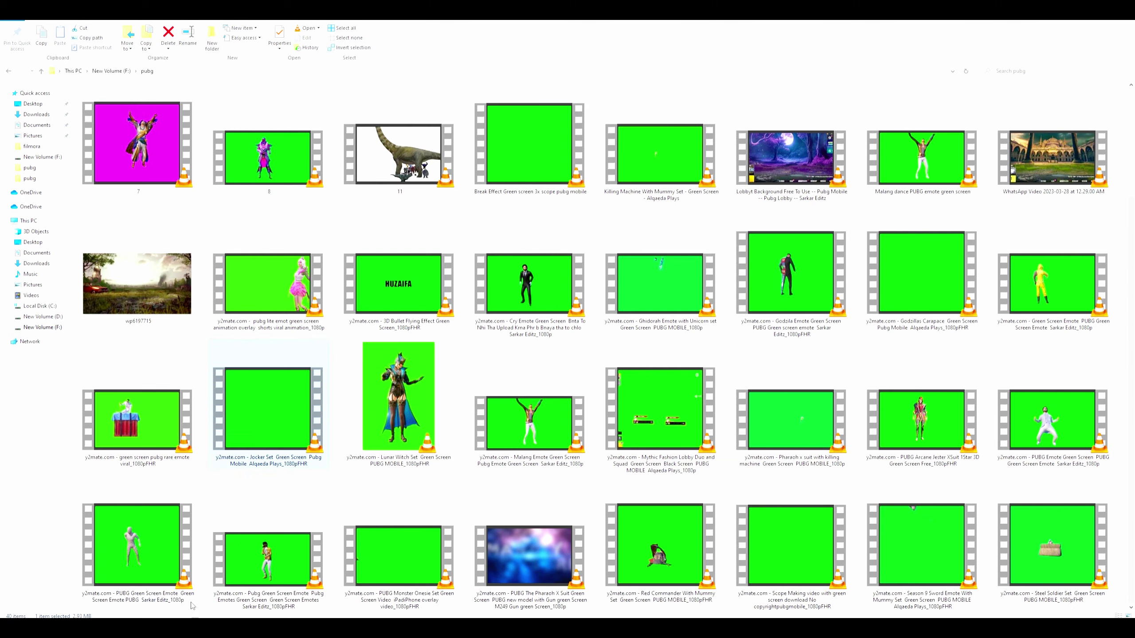
# Step: Go to New Volume (F:) and drag the joker ringtone video toward Premiere's timeline
pyautogui.click(291, 504)
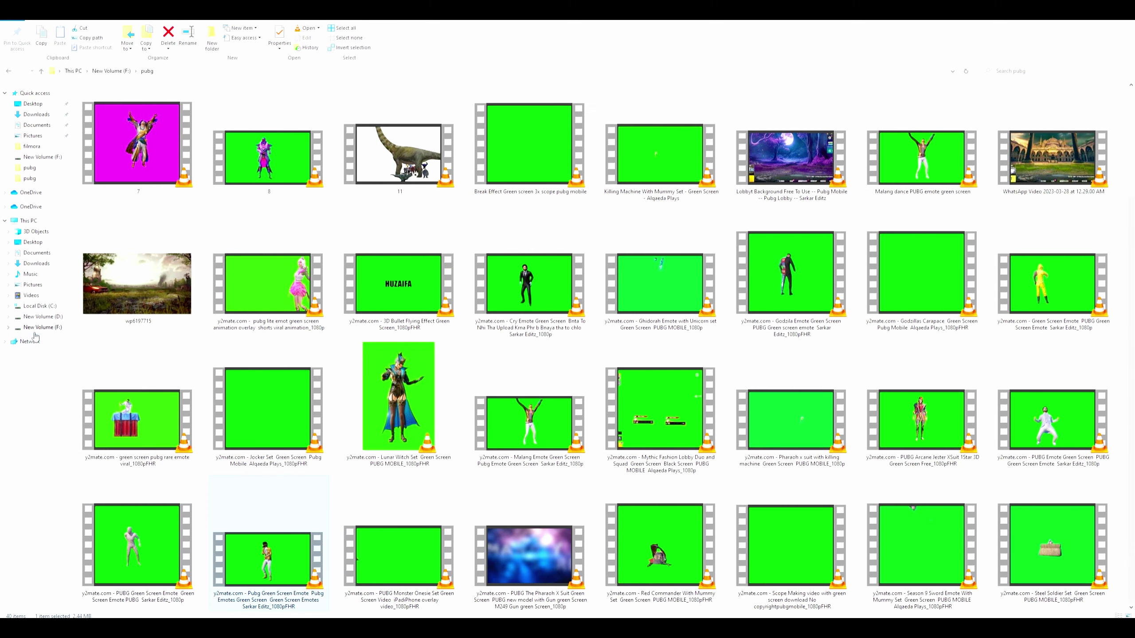
pyautogui.click(40, 327)
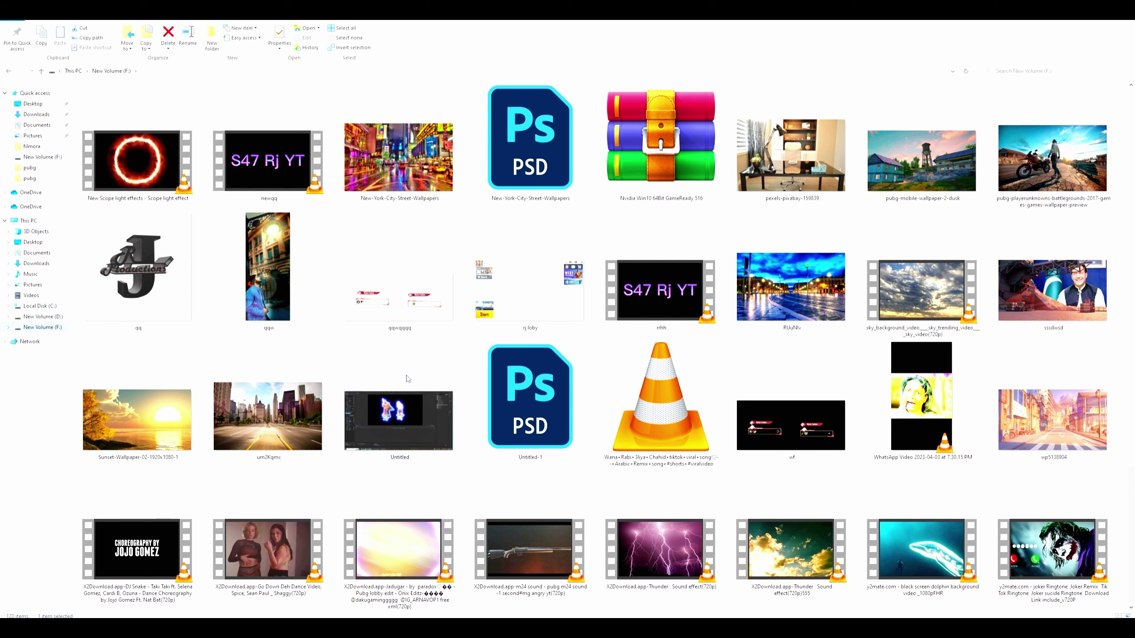
pyautogui.scroll(3, 411, 500)
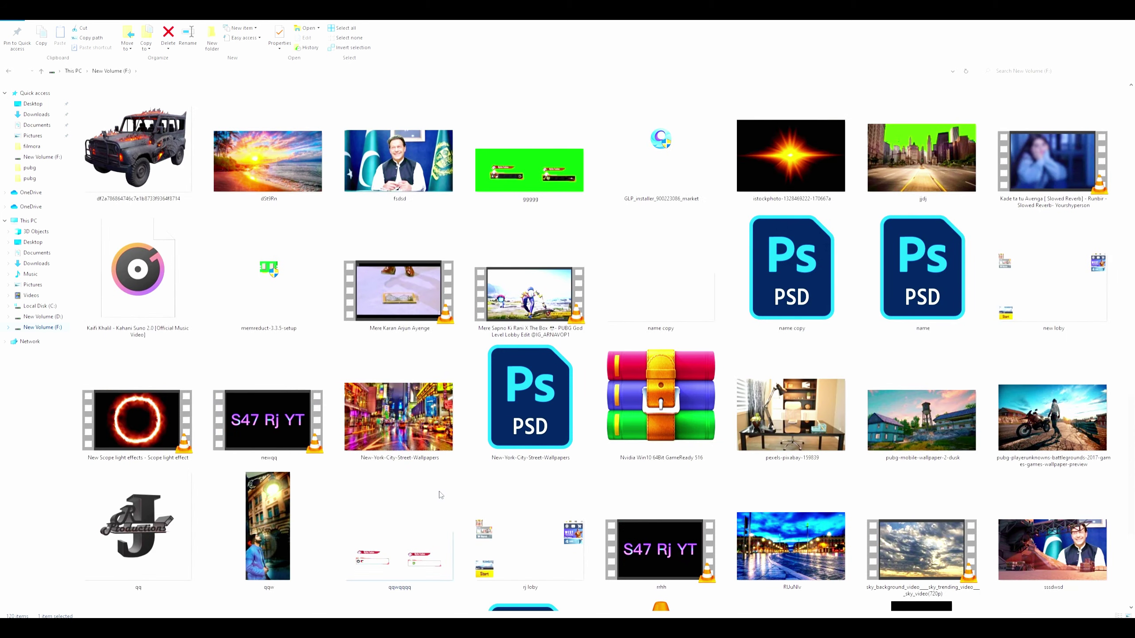
pyautogui.scroll(-3, 441, 495)
pyautogui.moveTo(1047, 547)
pyautogui.mouseDown()
pyautogui.moveTo(300, 604)
pyautogui.moveTo(401, 519)
pyautogui.mouseUp()
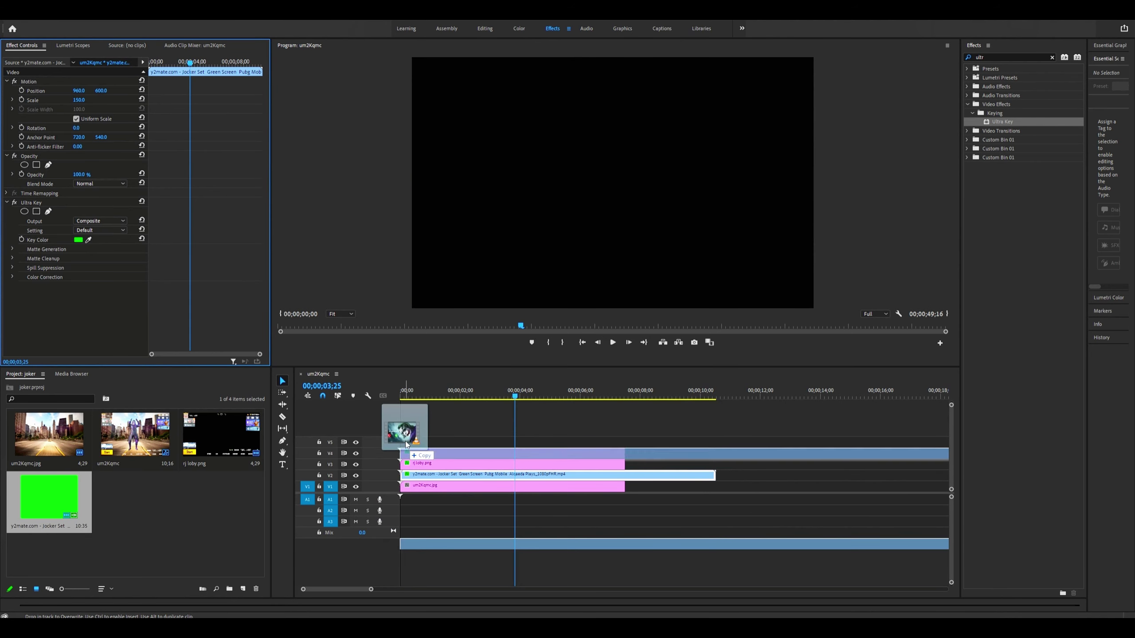
# Step: Drop the joker ringtone video into the sequence, delete its V5 video clip, and play from the start
pyautogui.moveTo(401, 519); pyautogui.dragTo(401, 441)
pyautogui.click(497, 441)
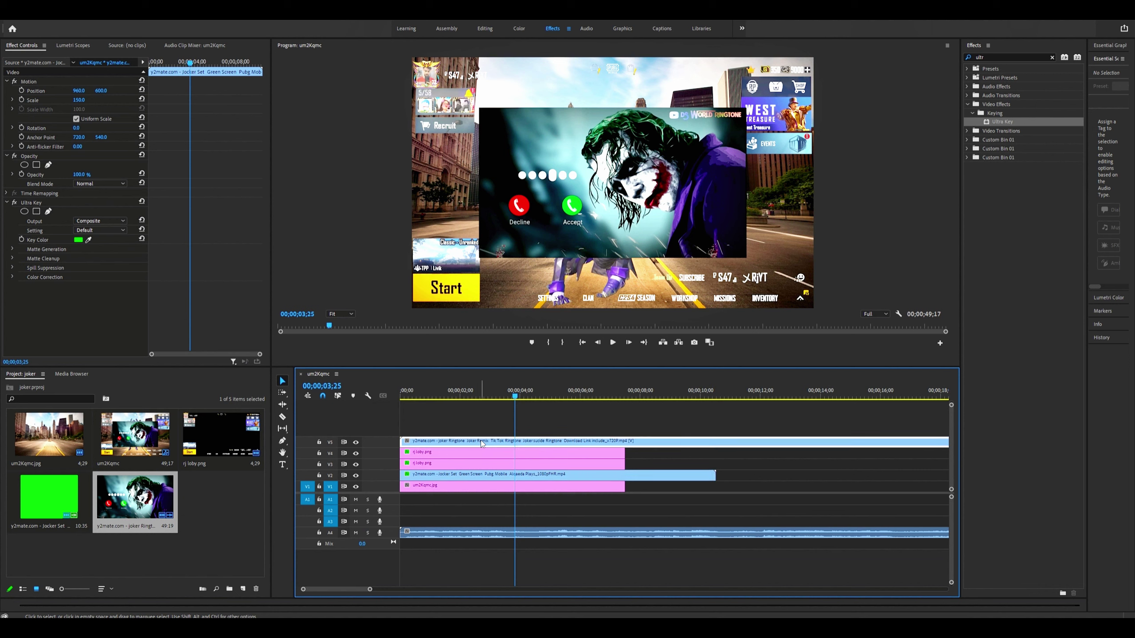
pyautogui.press('Delete')
pyautogui.press('Home')
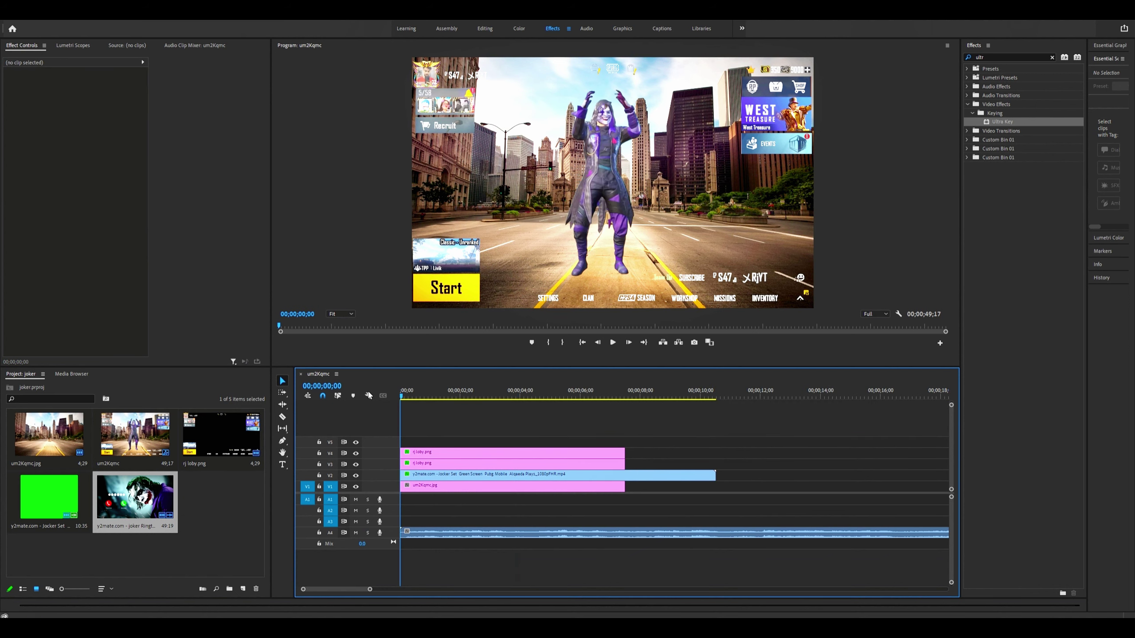
pyautogui.press('space')
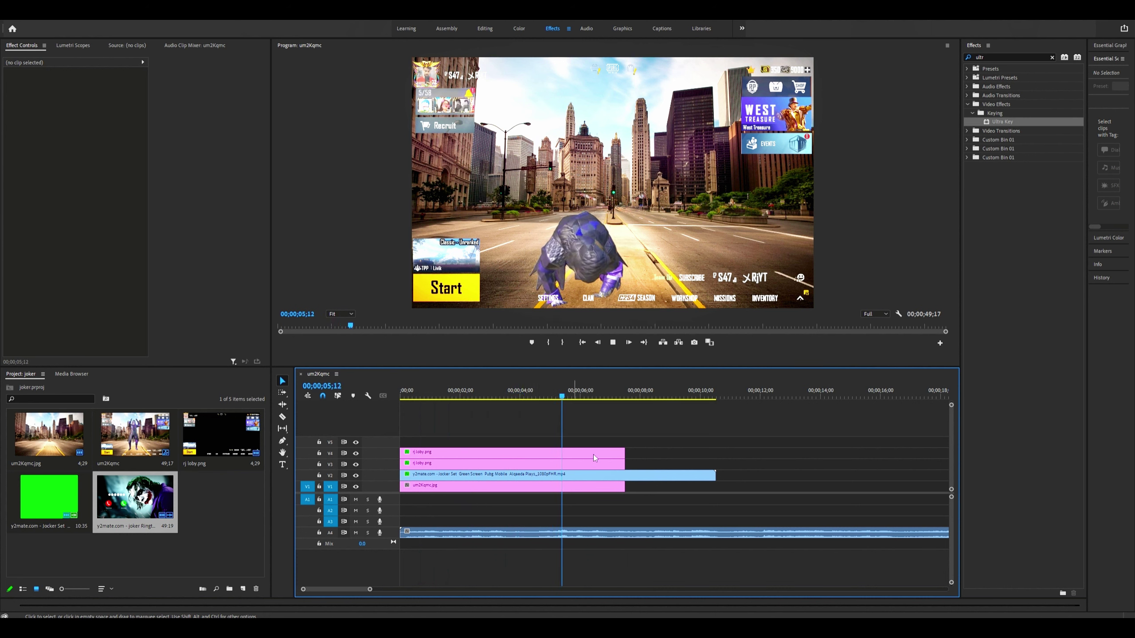
pyautogui.press('space')
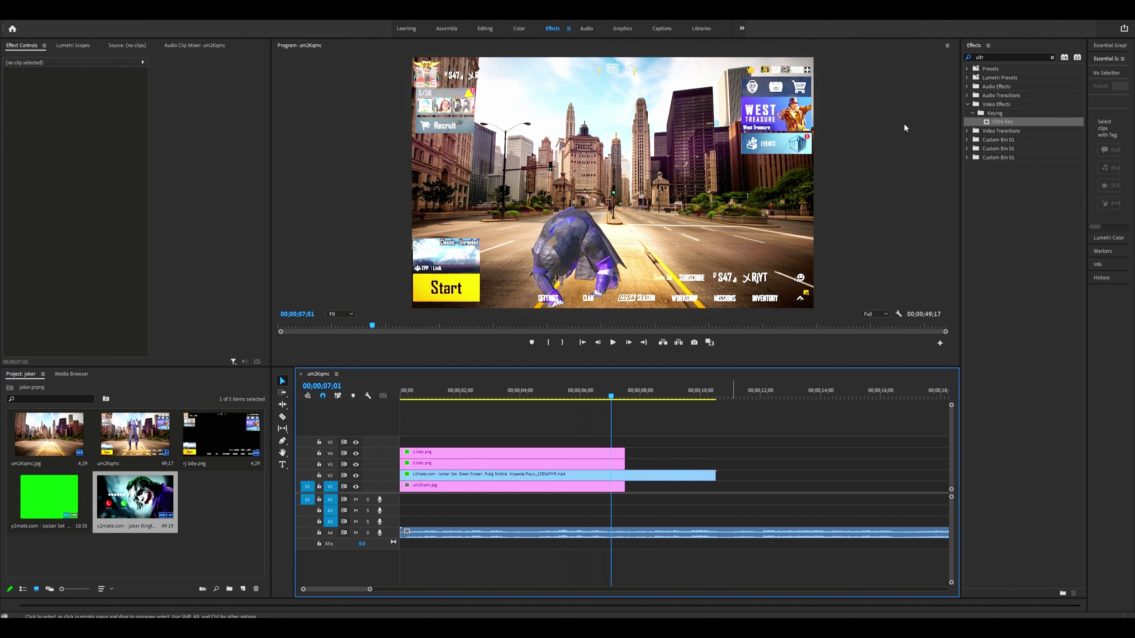
# Step: Apply the uni.Ecto effect to the V2 joker clip
pyautogui.click(1023, 55)
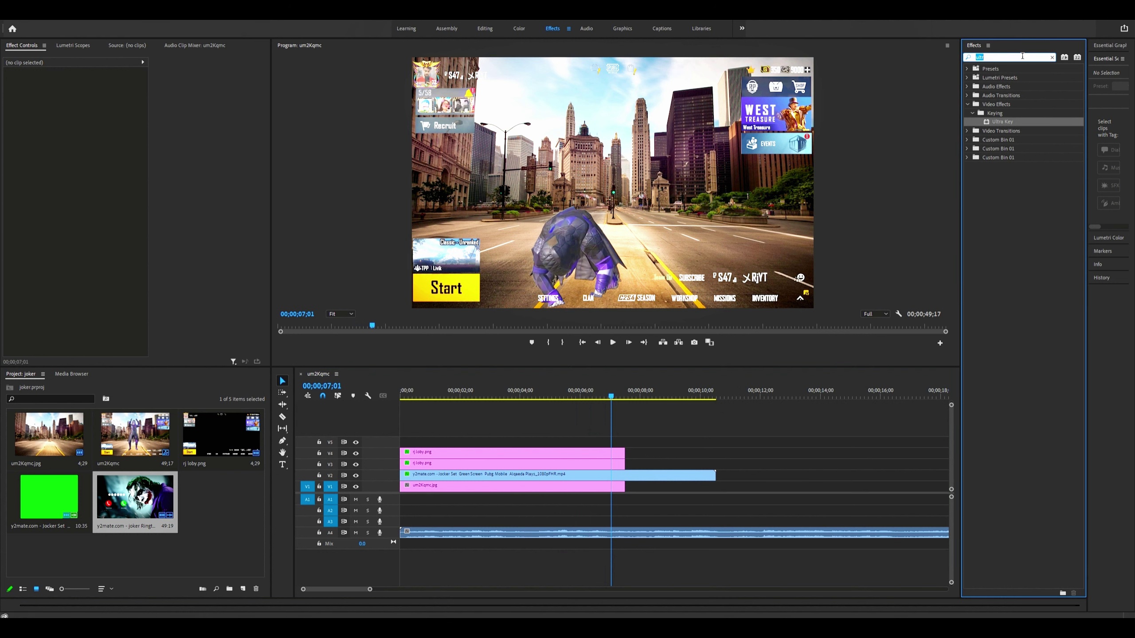
pyautogui.write('ecto')
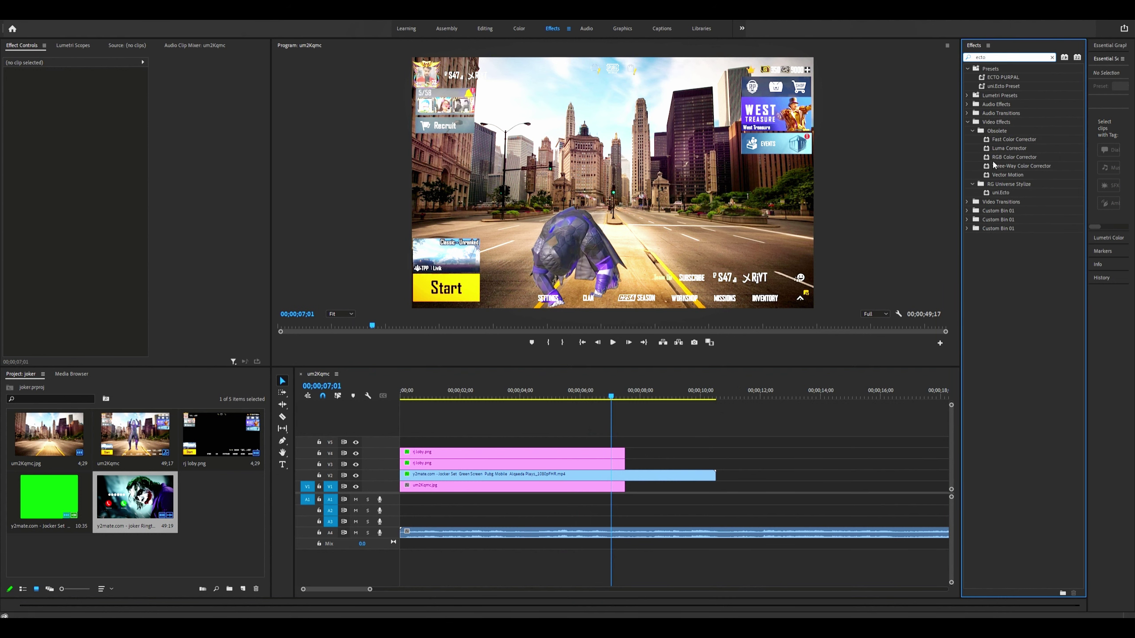
pyautogui.moveTo(997, 196); pyautogui.dragTo(449, 475)
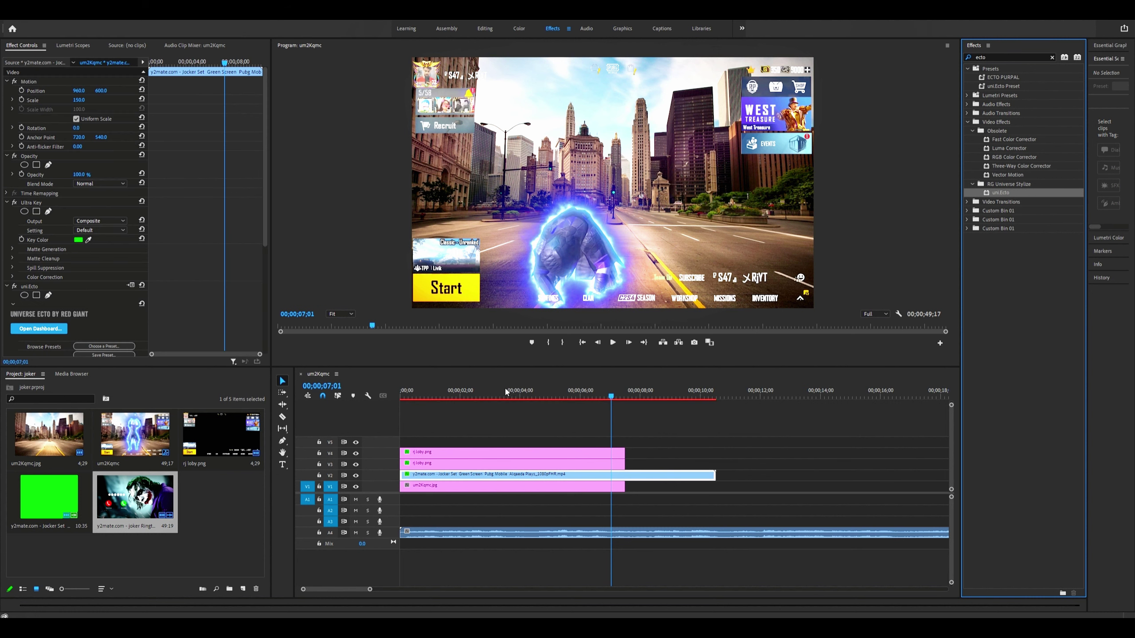
pyautogui.click(375, 401)
# Step: Preview the glow from the sequence start, then select the um2Kqmc.jpg background clip on V1
pyautogui.press('Home')
pyautogui.press('space')
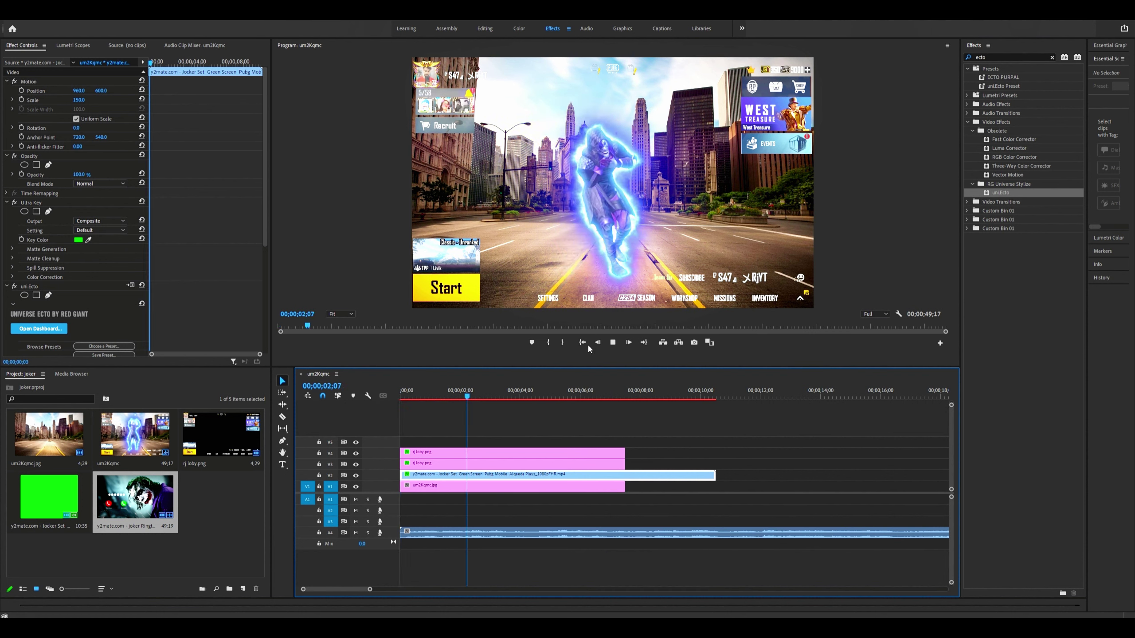
pyautogui.press('space')
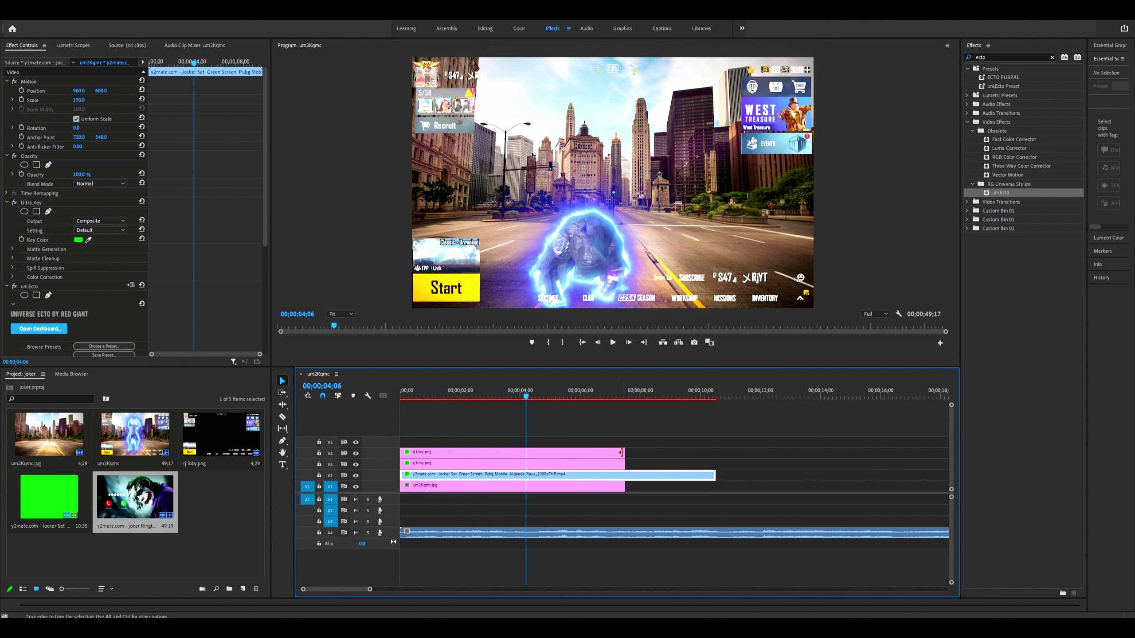
pyautogui.click(531, 488)
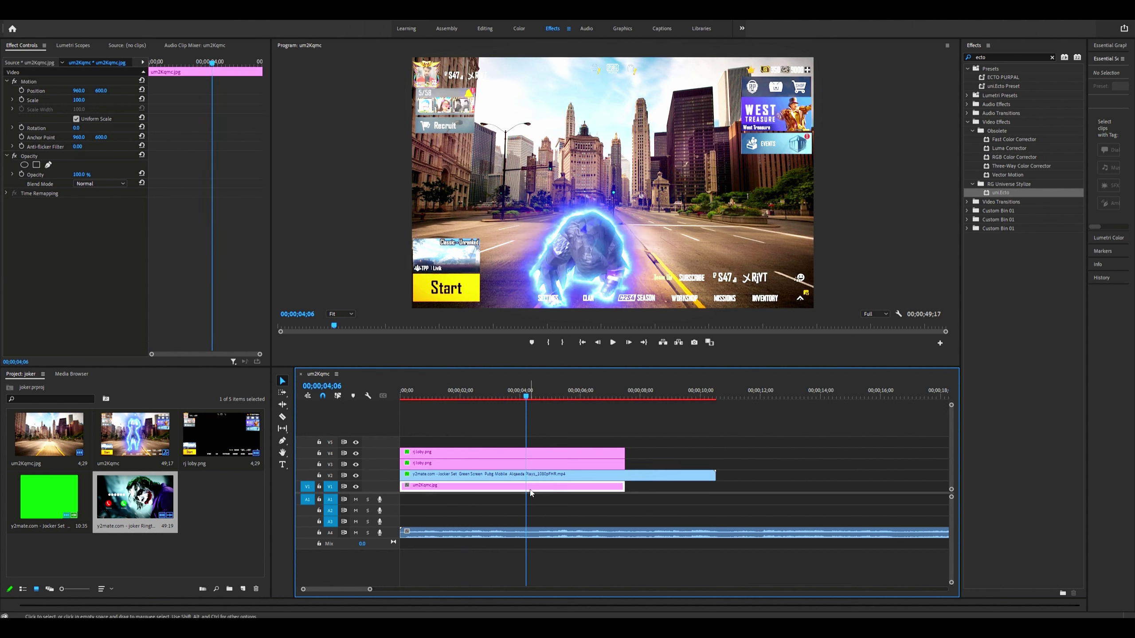
# Step: Drag the jjdj street image from New Volume (F:) into the Premiere Pro project panel
pyautogui.hotkey('alt', 'Tab')
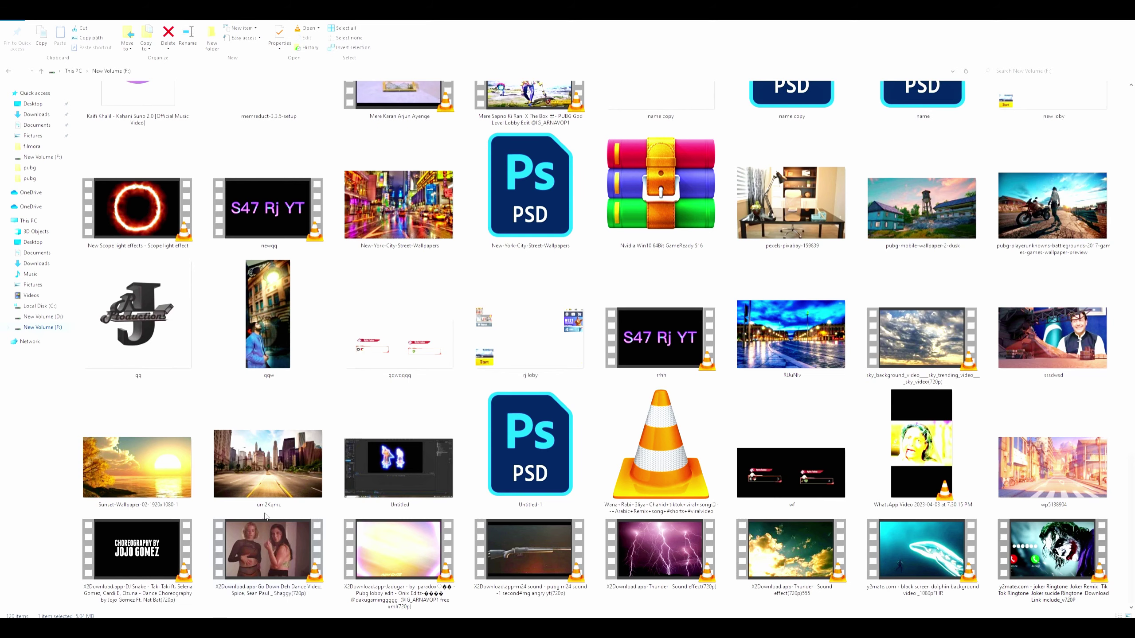
pyautogui.click(768, 368)
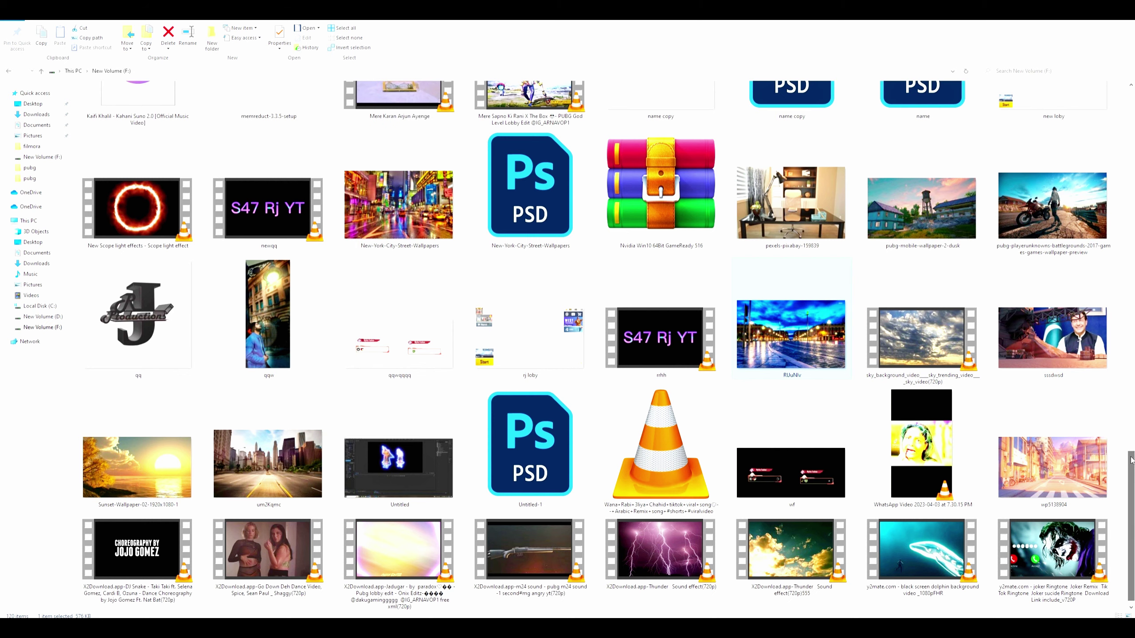
pyautogui.scroll(3, 1122, 224)
pyautogui.moveTo(958, 340)
pyautogui.mouseDown()
pyautogui.moveTo(297, 579)
pyautogui.moveTo(209, 534)
pyautogui.mouseUp()
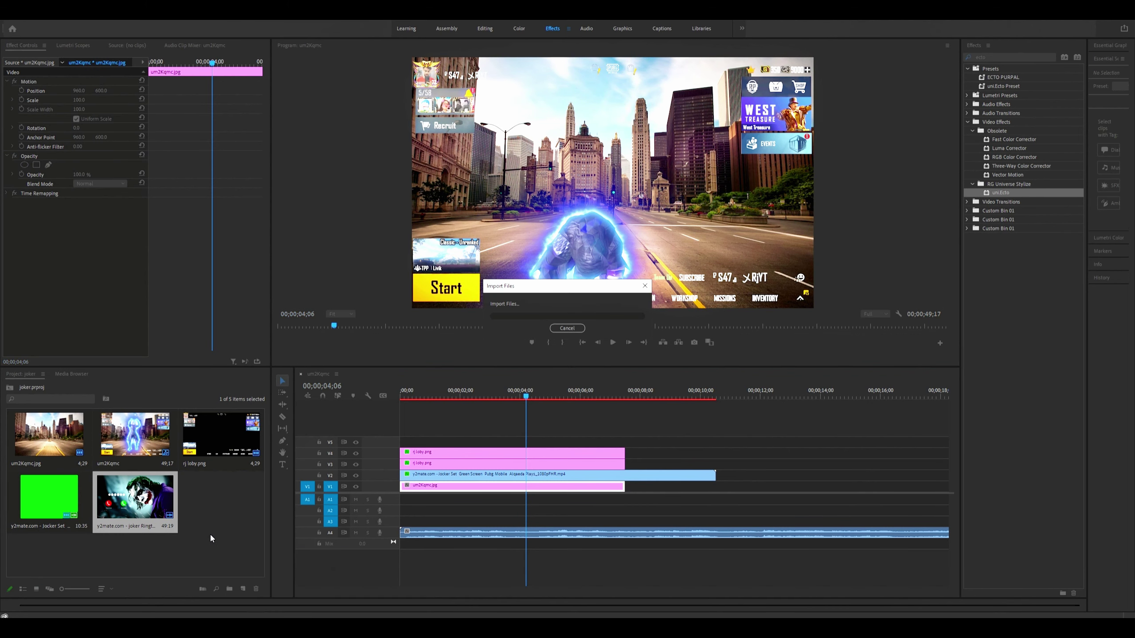
# Step: Replace the um2Kqmc.jpg city background on V1 with the jjdj.jpg street image
pyautogui.click(436, 490)
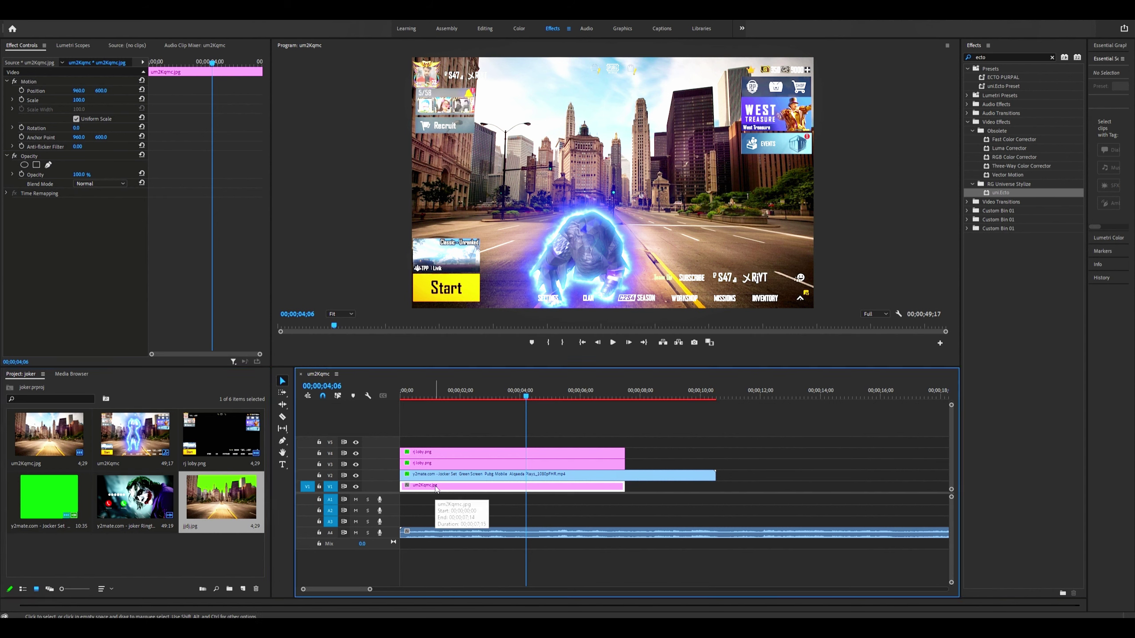
pyautogui.press('Delete')
pyautogui.click(226, 521)
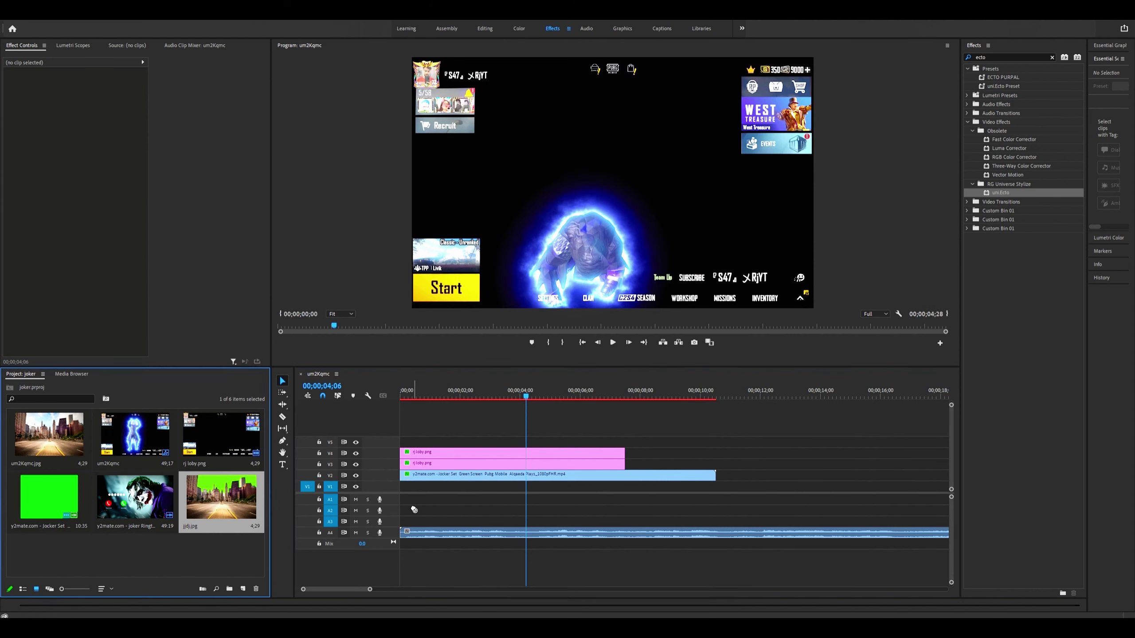
pyautogui.moveTo(236, 504); pyautogui.dragTo(414, 501)
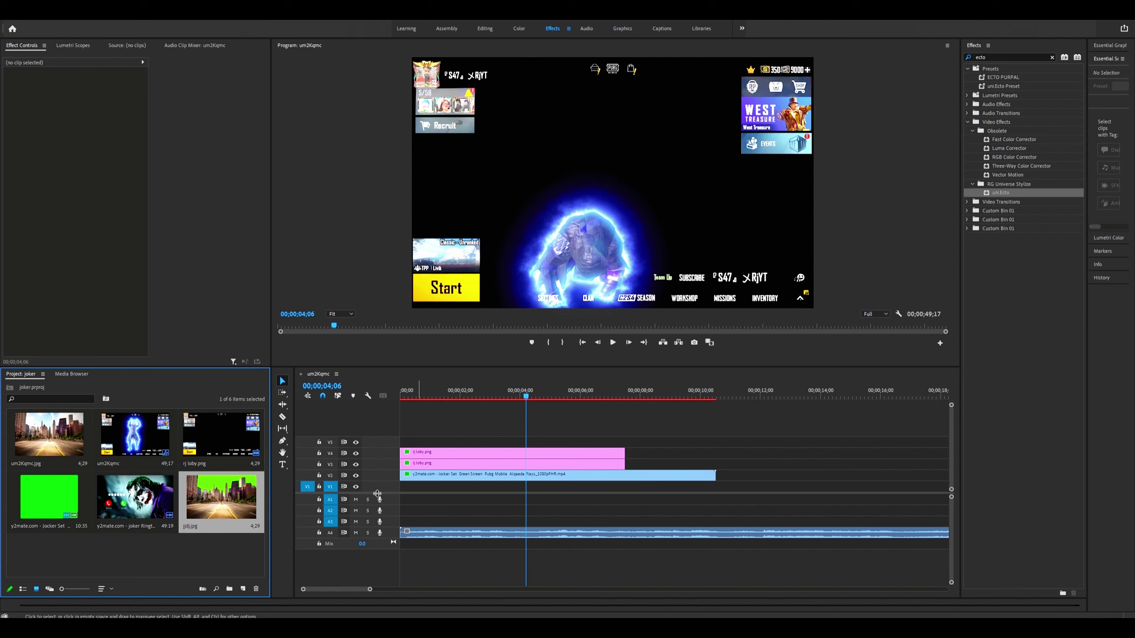
pyautogui.moveTo(419, 500)
pyautogui.mouseDown()
pyautogui.moveTo(346, 487)
pyautogui.moveTo(392, 490)
pyautogui.mouseUp()
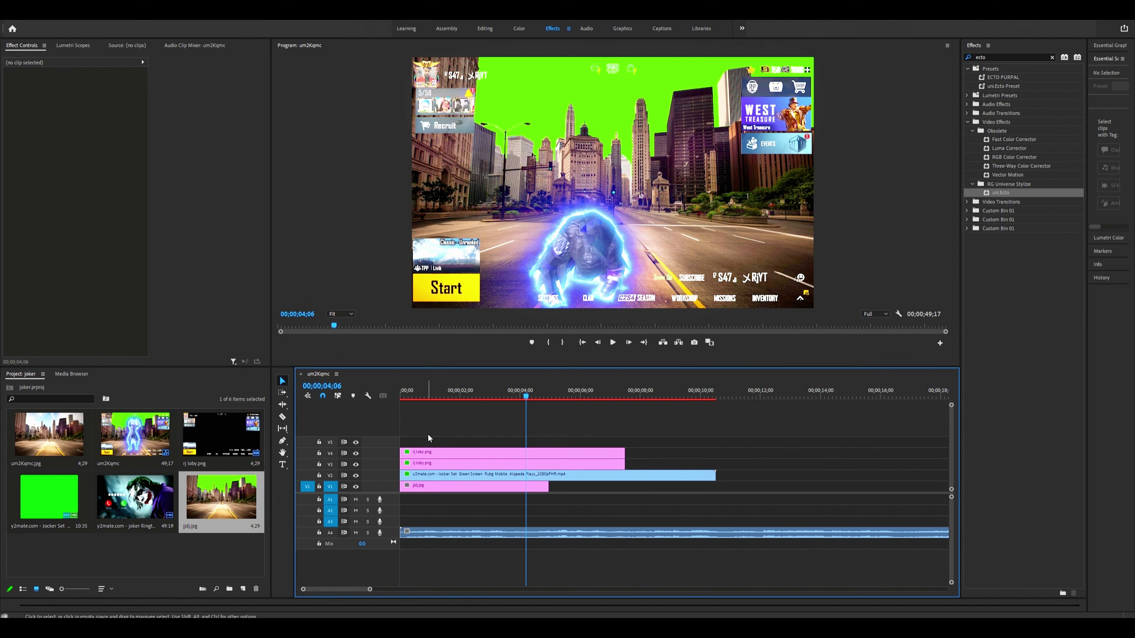
# Step: Move the three upper clips and jjdj.jpg up one track to free V1
pyautogui.click(430, 478)
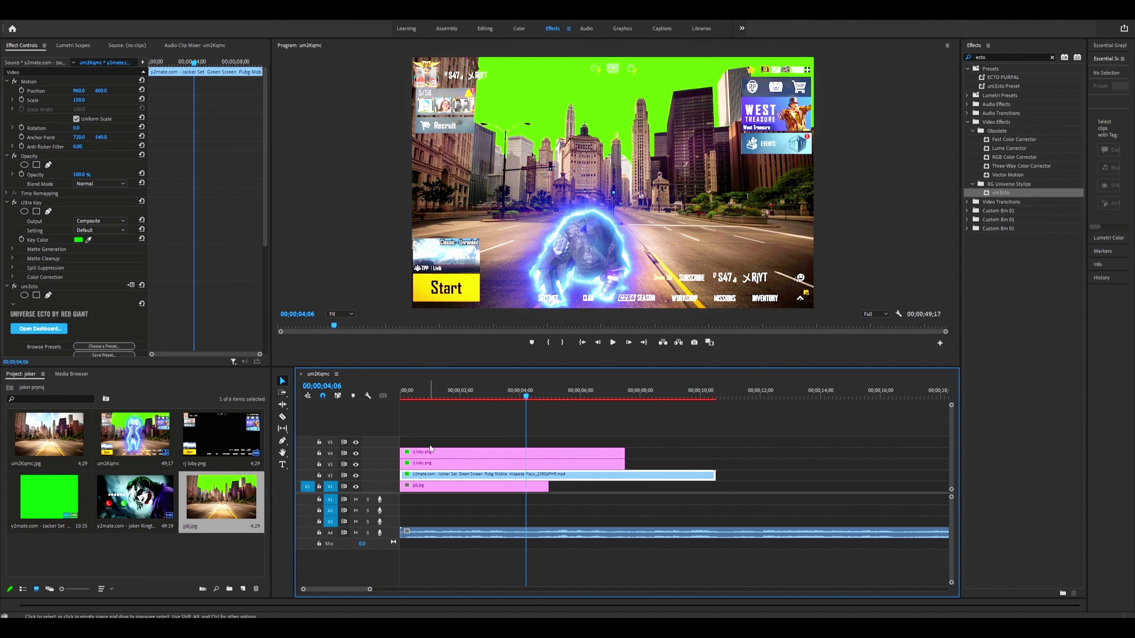
pyautogui.click(432, 450)
pyautogui.keyDown('shift'); pyautogui.click(428, 472); pyautogui.keyUp('shift')
pyautogui.moveTo(428, 463); pyautogui.dragTo(427, 452)
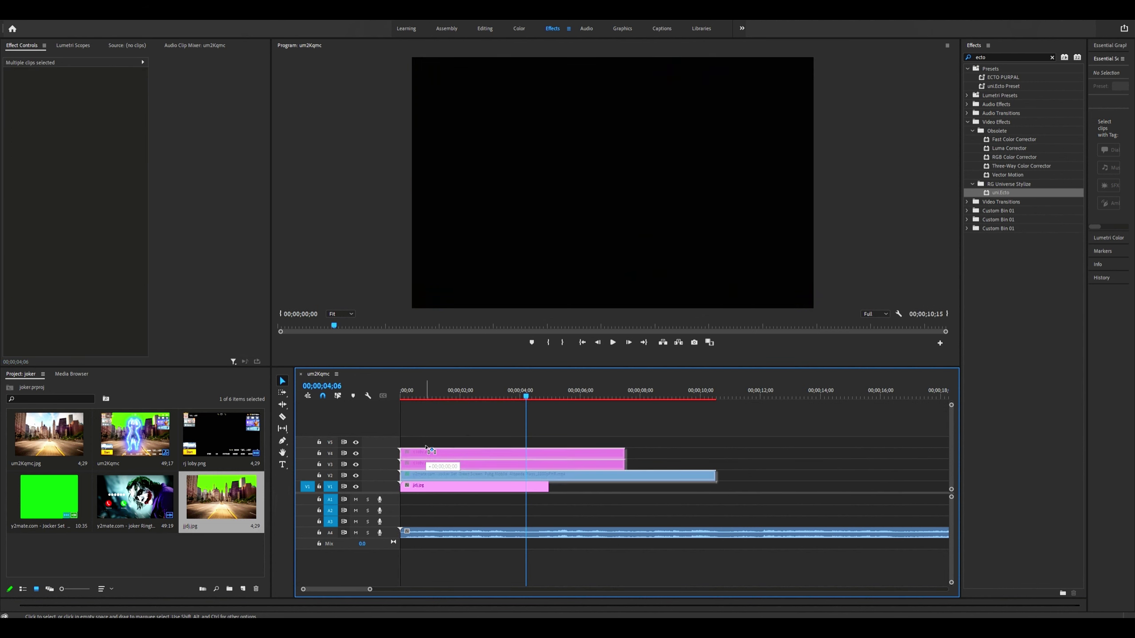
pyautogui.moveTo(413, 391); pyautogui.dragTo(401, 391)
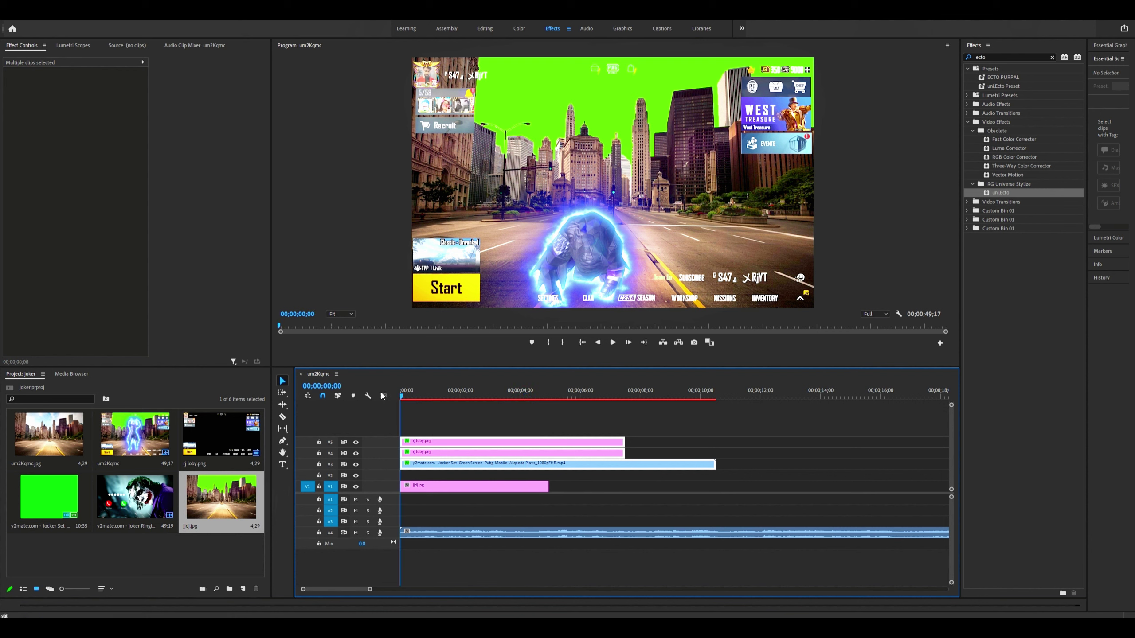
pyautogui.click(486, 487)
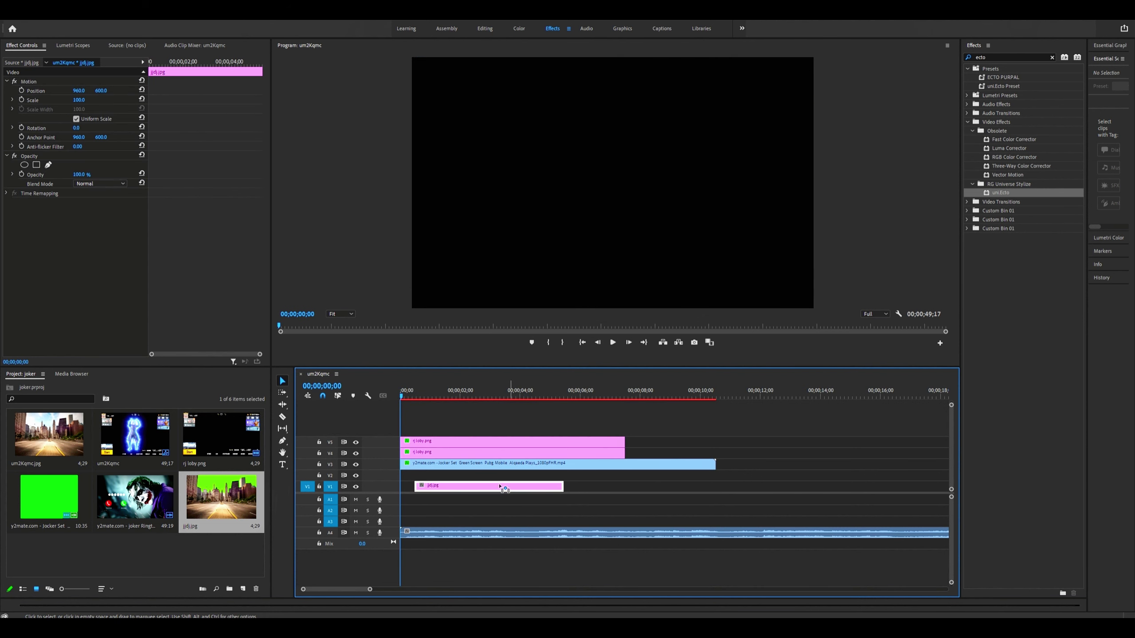
pyautogui.moveTo(511, 492); pyautogui.dragTo(510, 480)
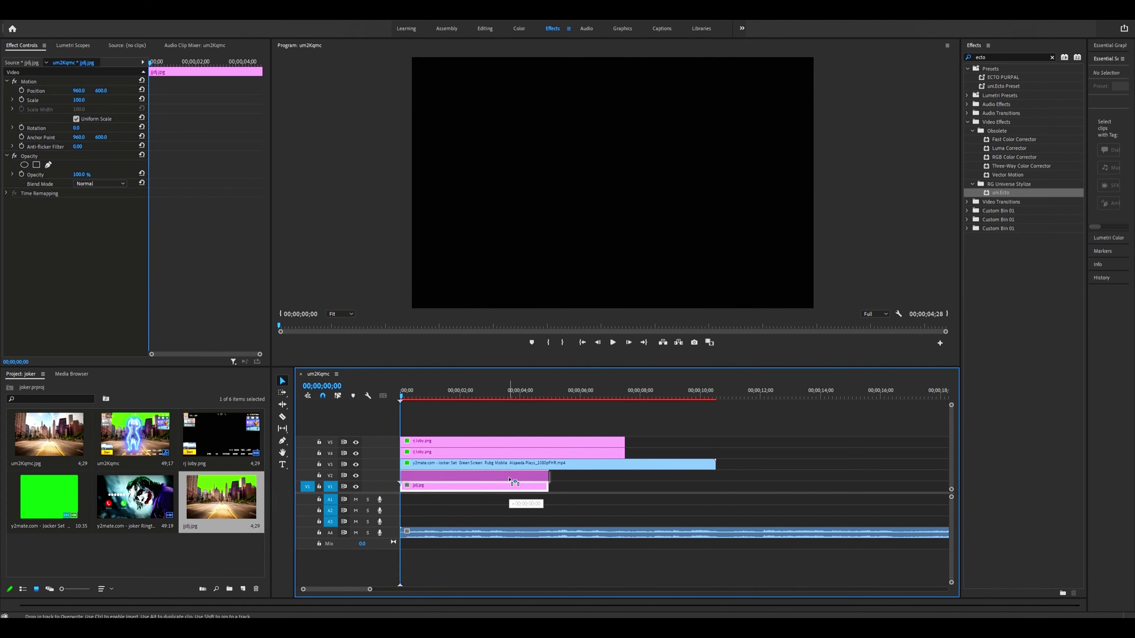
# Step: Bring up File Explorer on New Volume (F:) at the sky_background_video file
pyautogui.hotkey('alt', 'Tab')
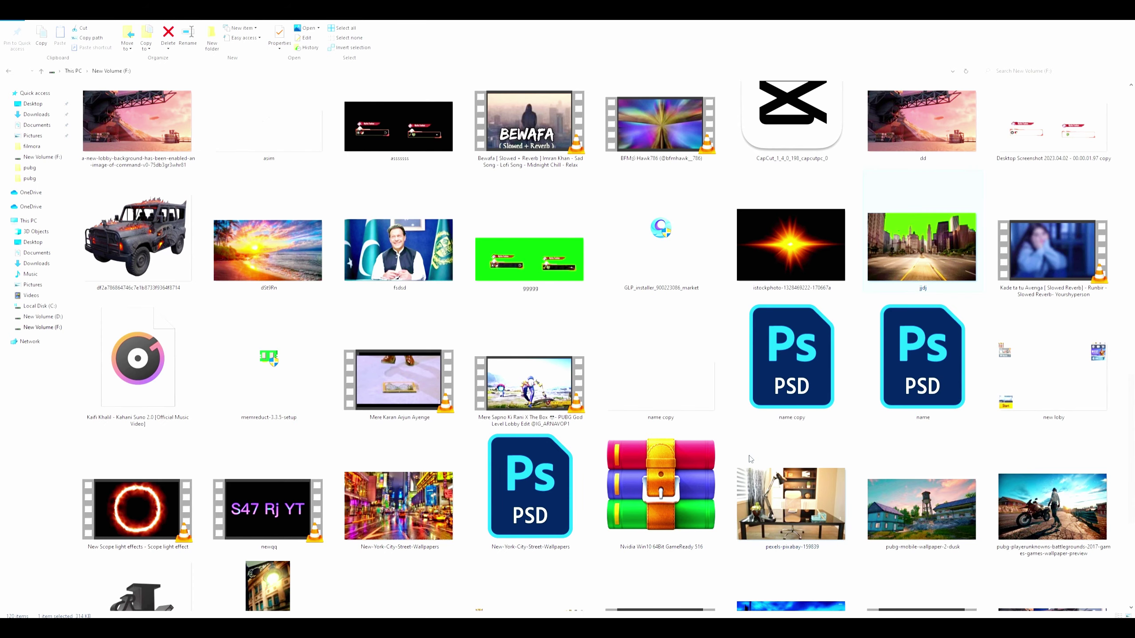
pyautogui.scroll(-5, 740, 464)
pyautogui.click(563, 486)
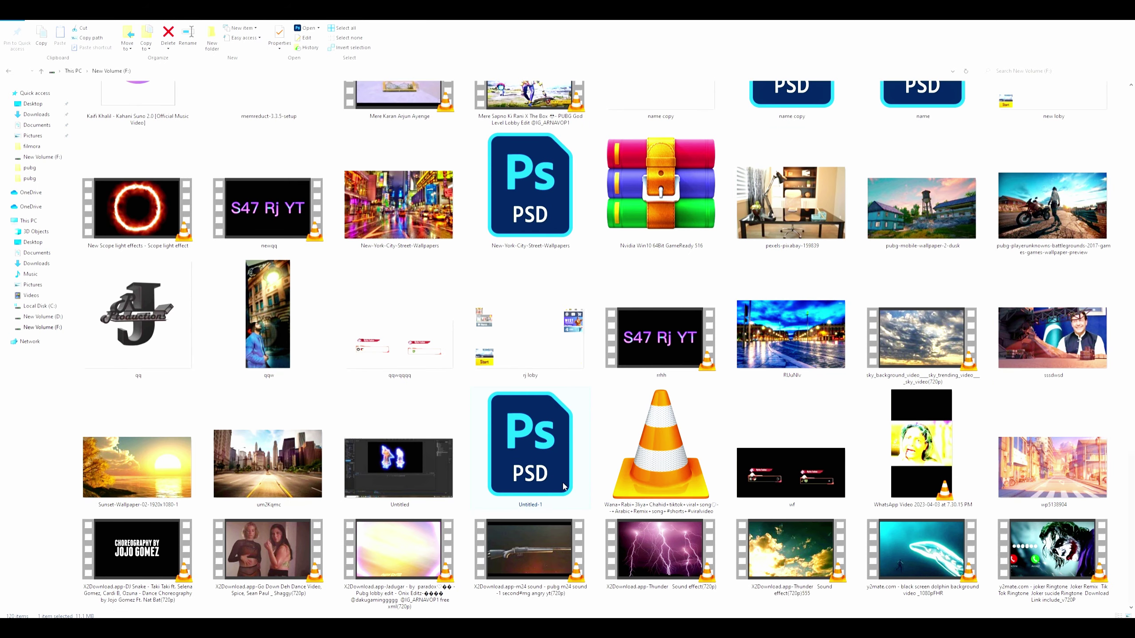
# Step: Place sky_background_video at the sequence start on V1 and search Effects for 'ultra'
pyautogui.moveTo(916, 350); pyautogui.dragTo(433, 519)
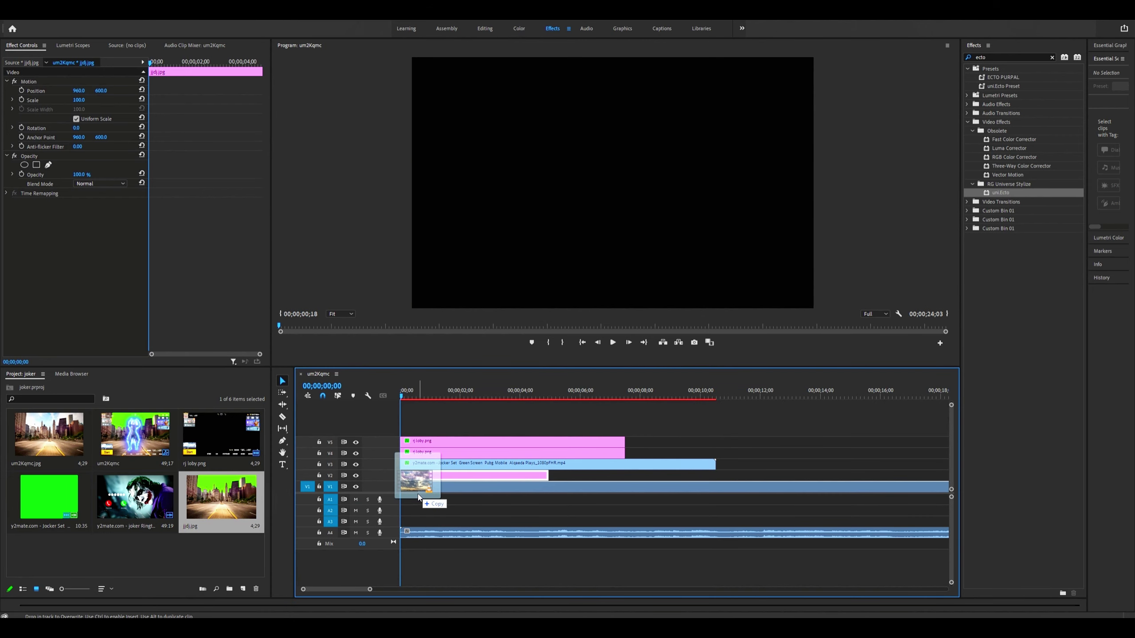
pyautogui.moveTo(433, 519); pyautogui.dragTo(405, 486)
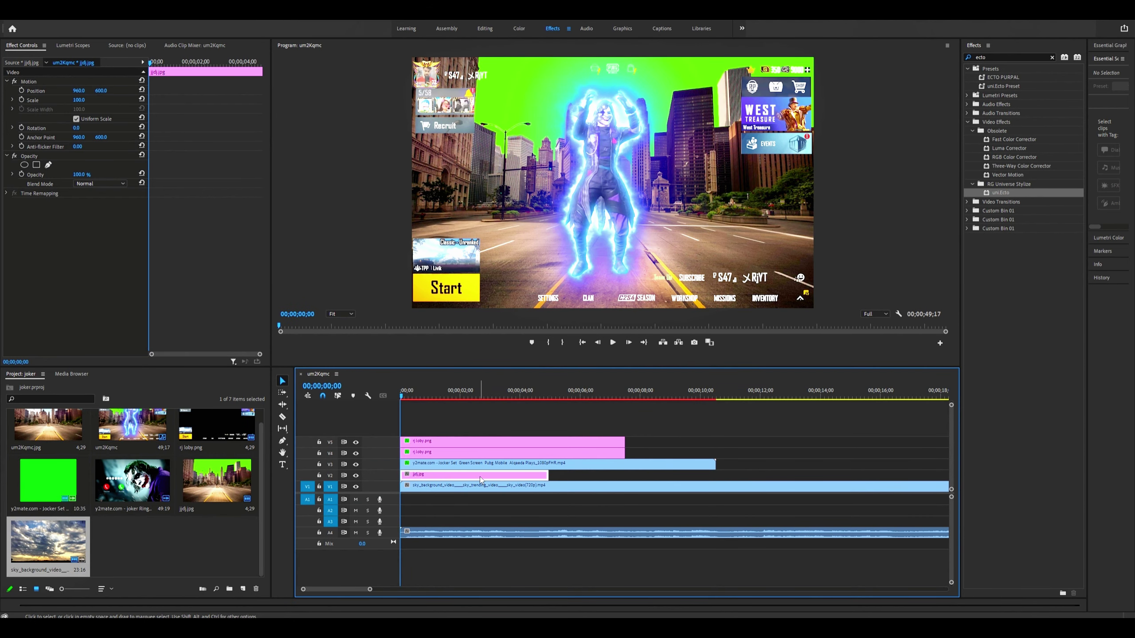
pyautogui.click(1006, 59)
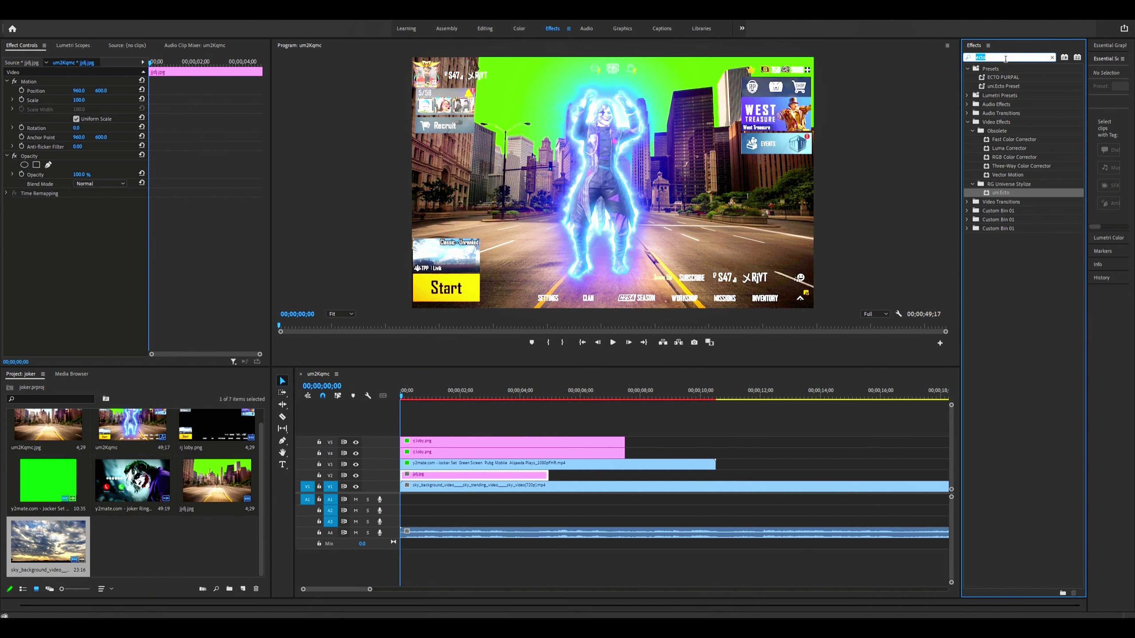
pyautogui.write('ultra')
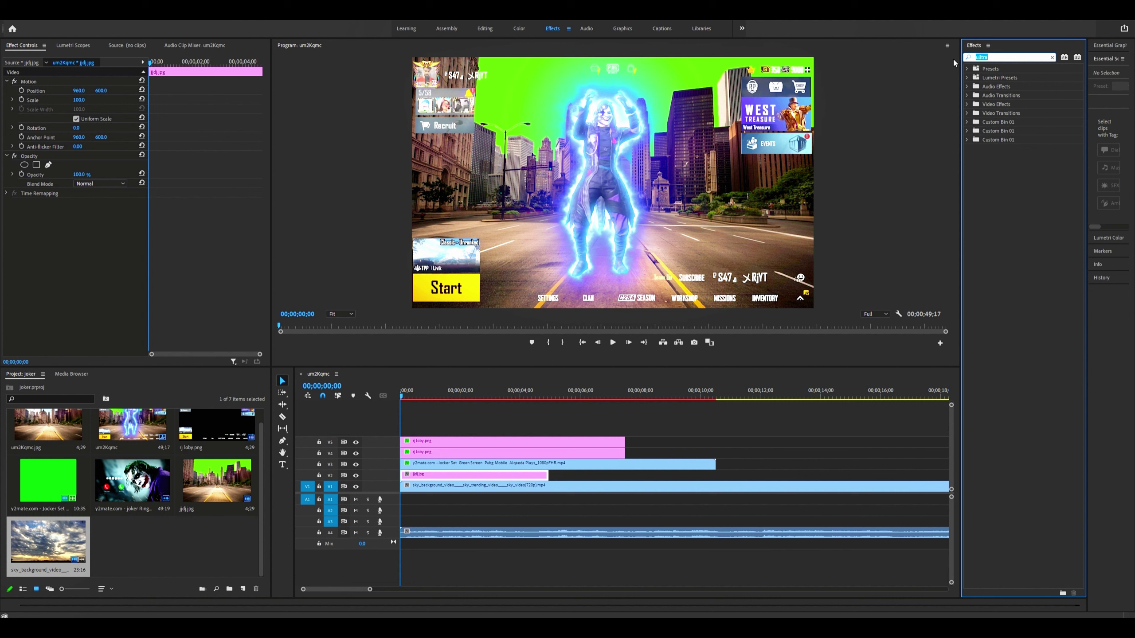
pyautogui.write('ul')
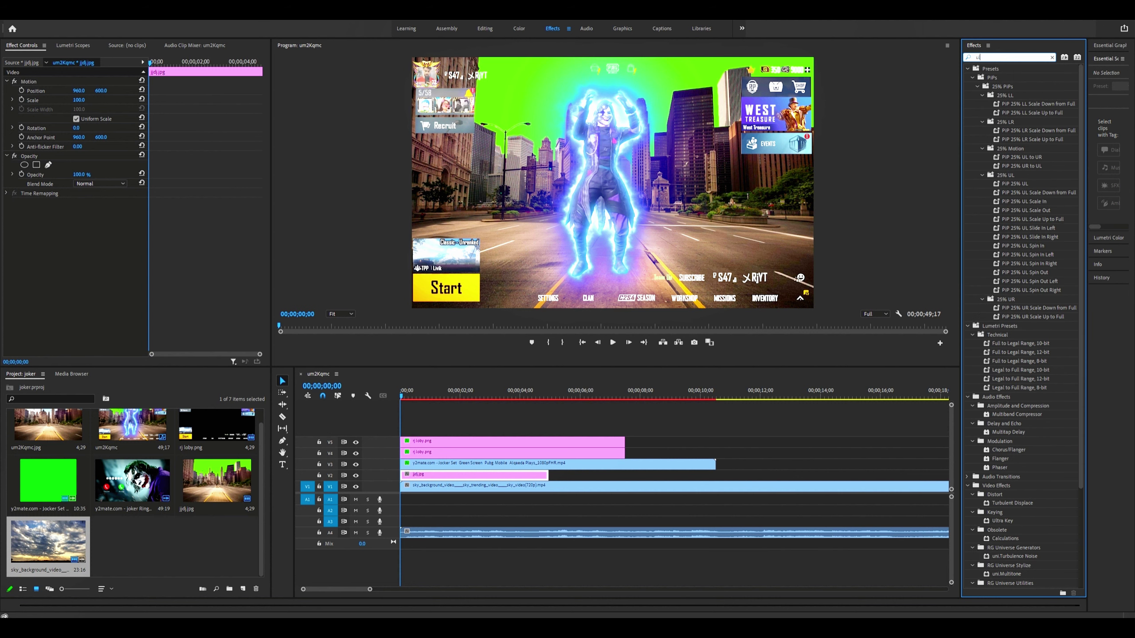
pyautogui.write('tr')
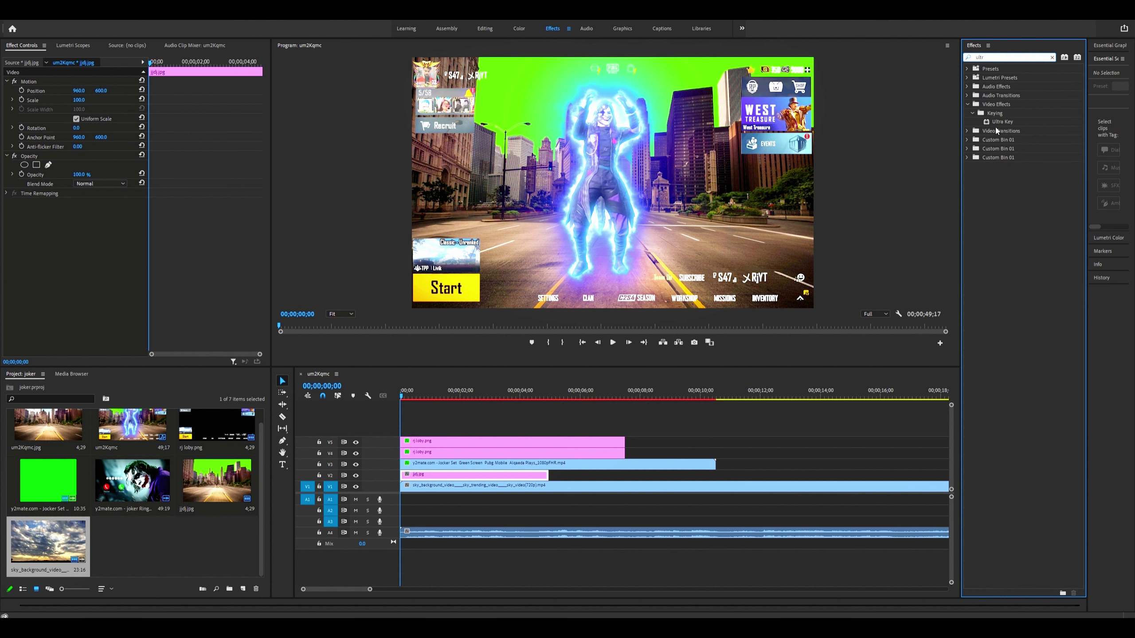
# Step: Apply Ultra Key to jjdj.jpg with its green sky as the Key Color
pyautogui.moveTo(1001, 122); pyautogui.dragTo(453, 478)
pyautogui.click(87, 240)
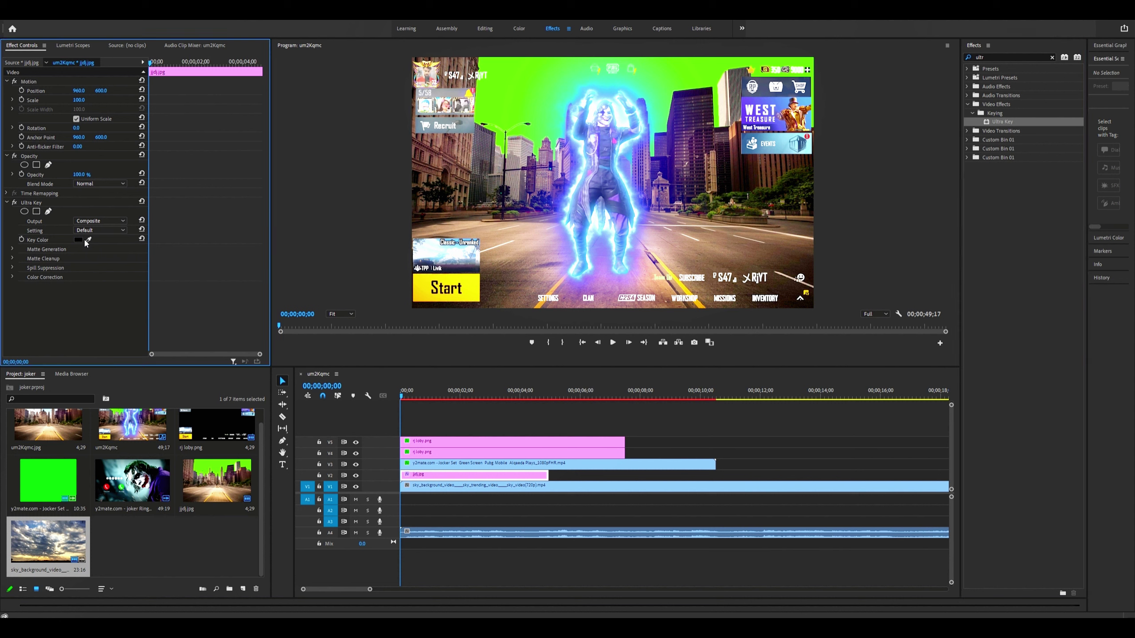
pyautogui.click(539, 98)
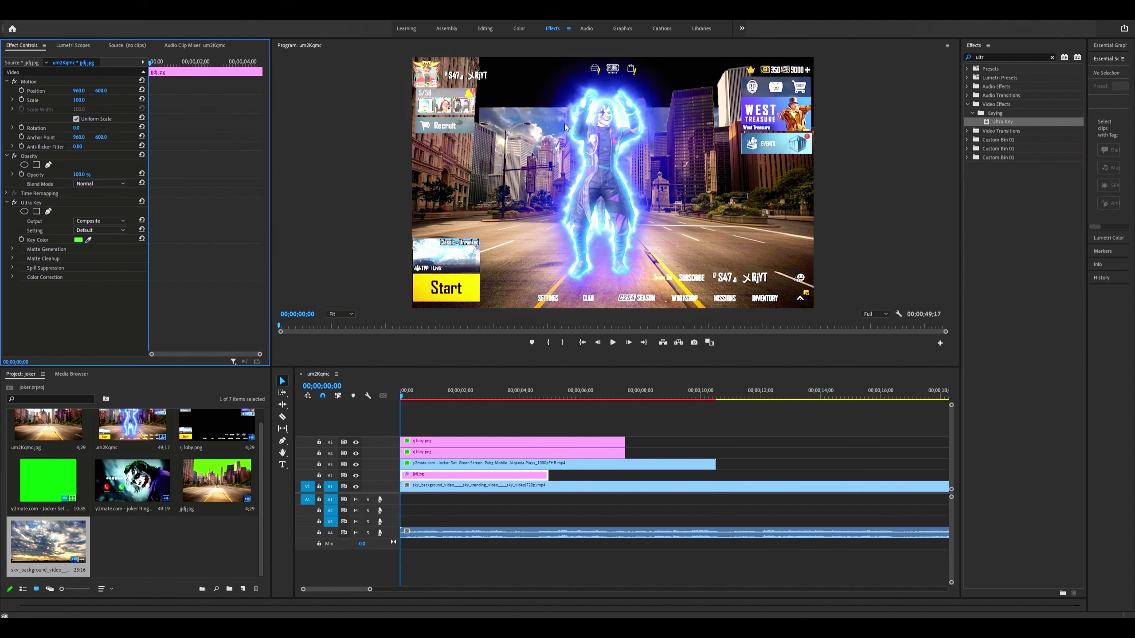
pyautogui.click(498, 488)
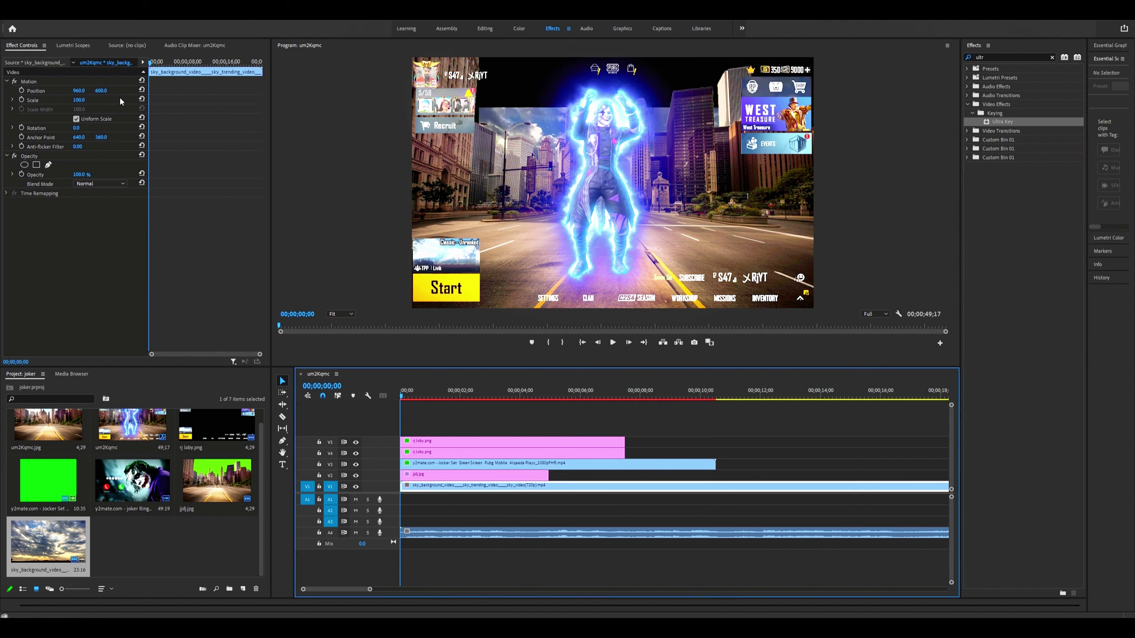
# Step: Scale the sky video to 186% and preview the moving sky
pyautogui.moveTo(82, 101); pyautogui.dragTo(121, 101)
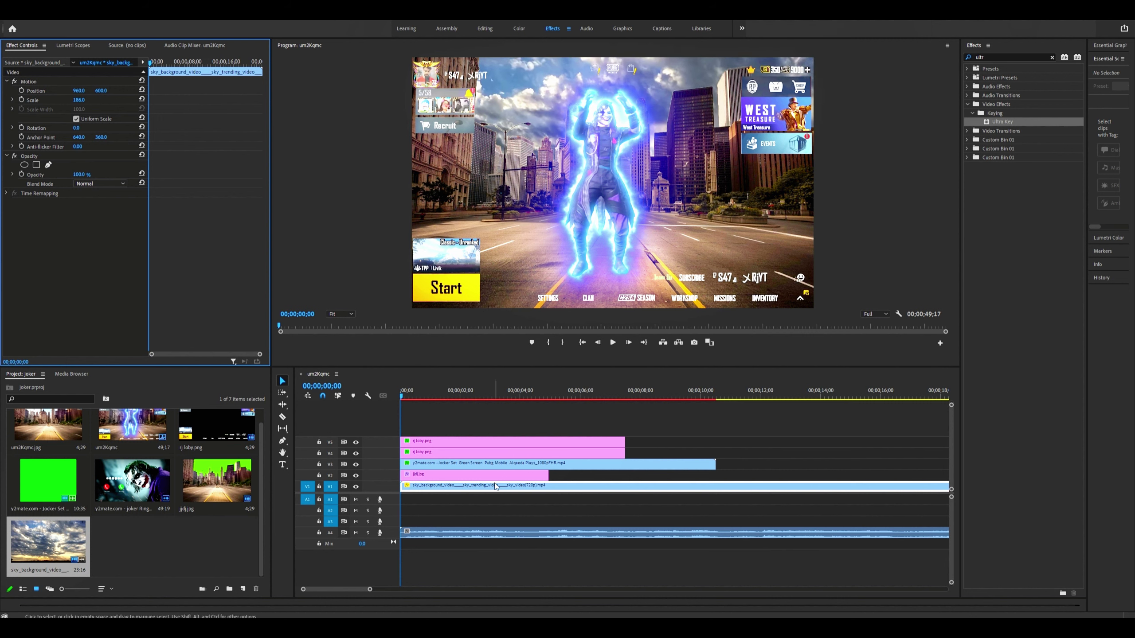
pyautogui.press('space')
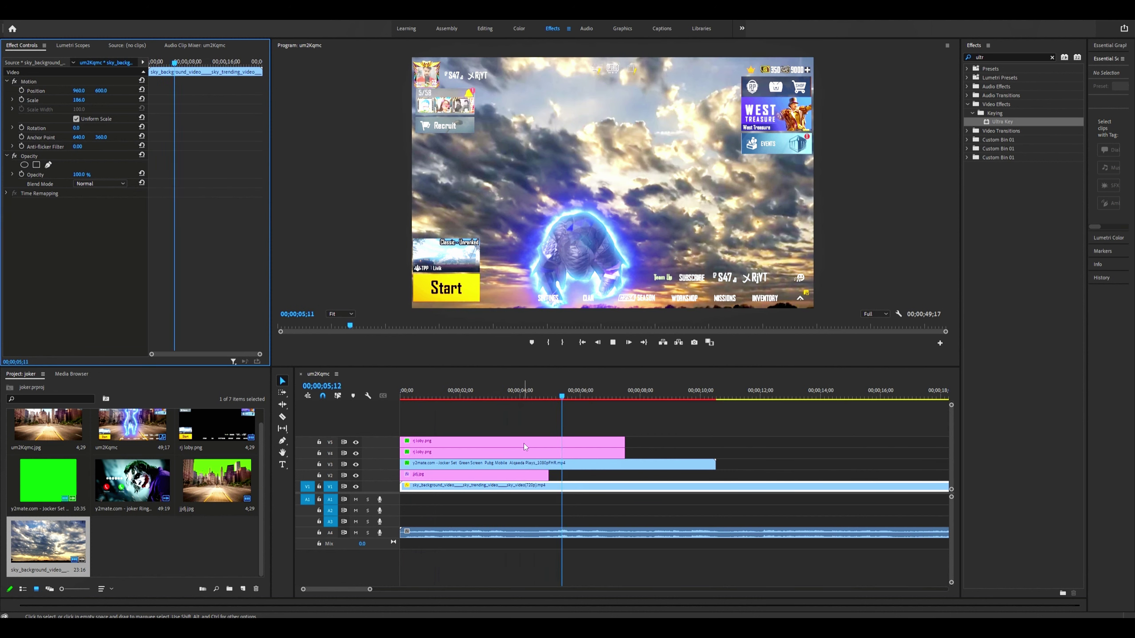
pyautogui.press('space')
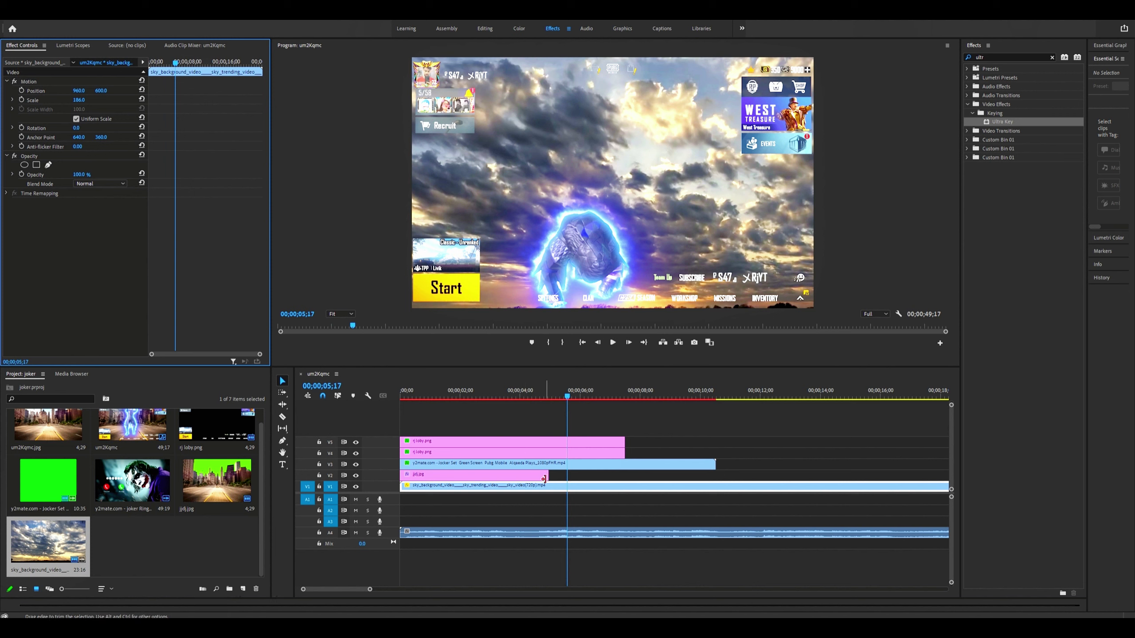
# Step: Extend jjdj.jpg and both rj loby.png overlays to the green-screen clip's end
pyautogui.moveTo(547, 476); pyautogui.dragTo(723, 477)
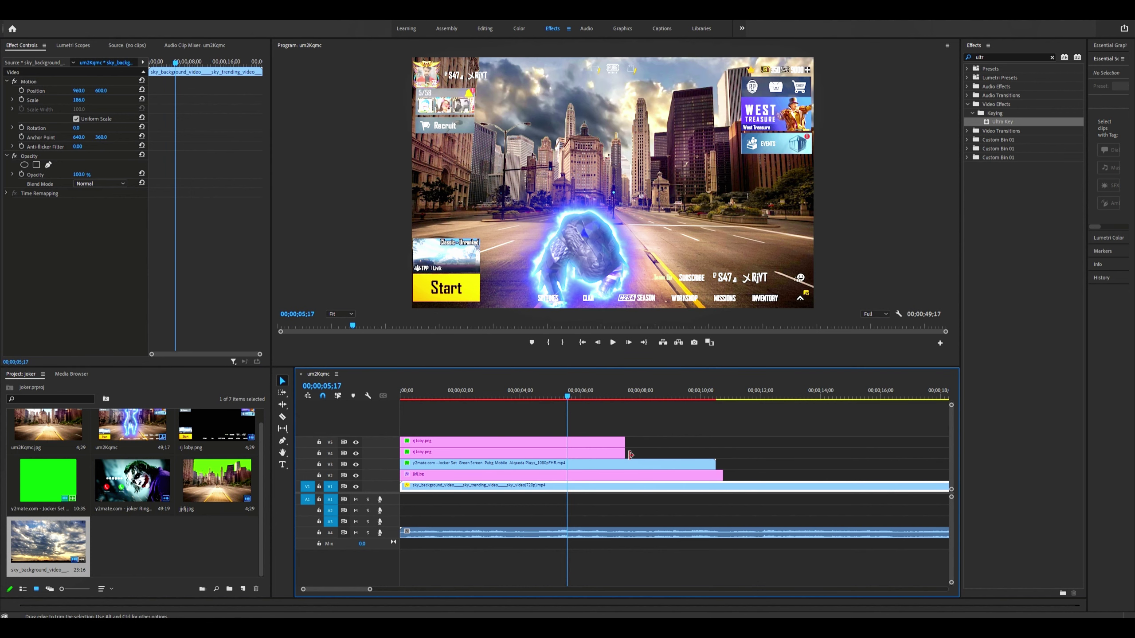
pyautogui.press('c')
pyautogui.click(622, 453)
pyautogui.press('v')
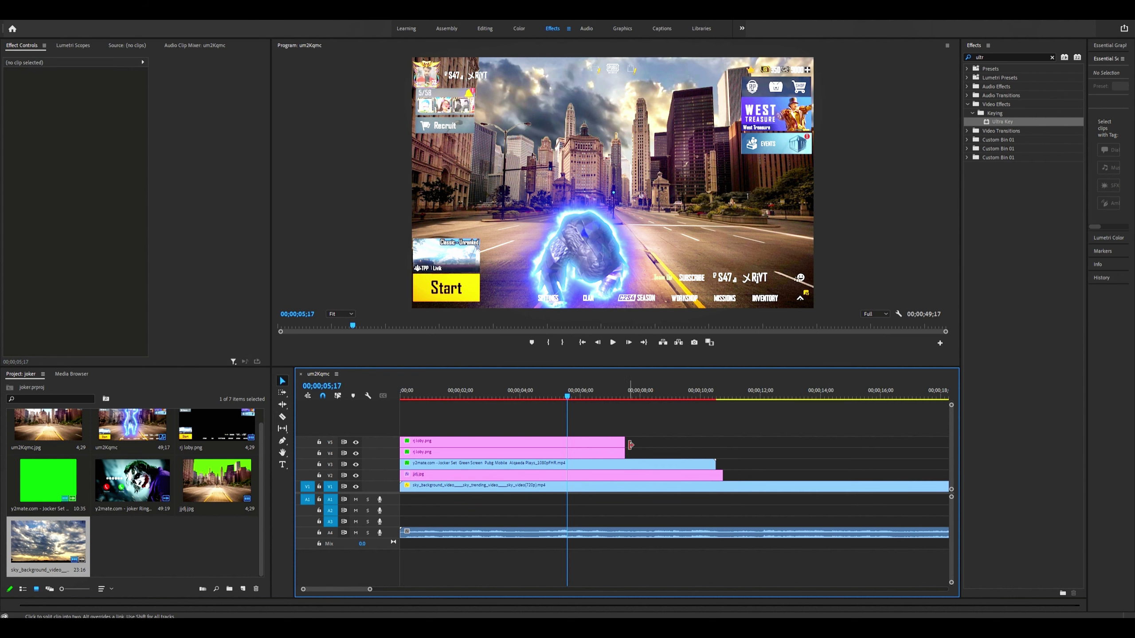
pyautogui.moveTo(633, 440)
pyautogui.mouseDown()
pyautogui.moveTo(622, 455)
pyautogui.moveTo(715, 447)
pyautogui.mouseUp()
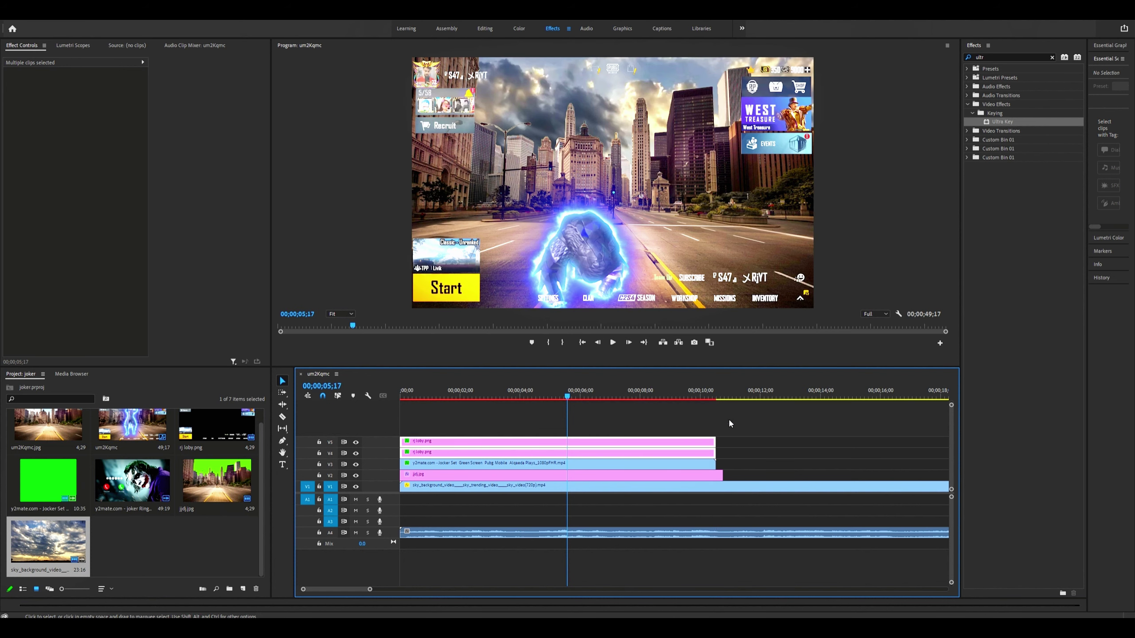
# Step: Set the character clip's uni.Ecto Inner Color to red
pyautogui.click(591, 397)
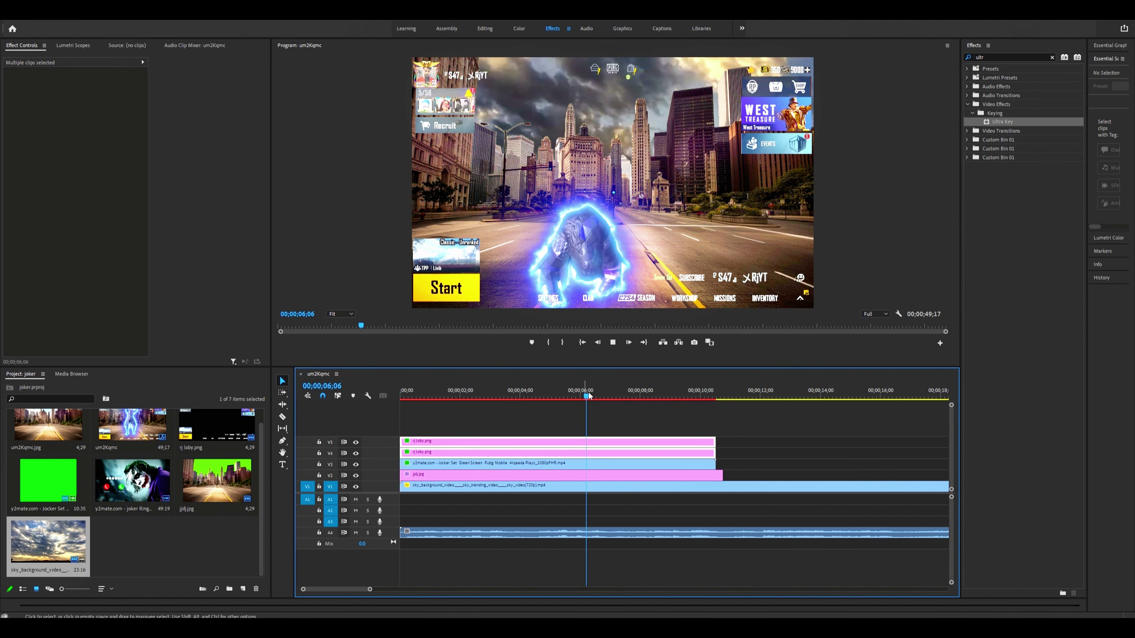
pyautogui.click(543, 395)
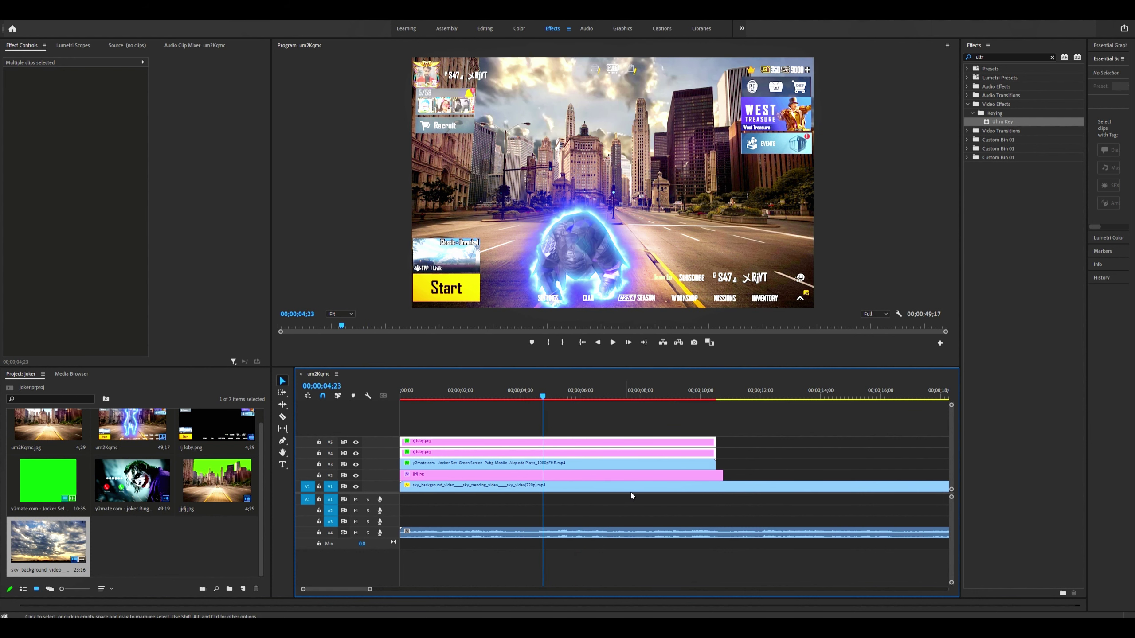
pyautogui.click(620, 465)
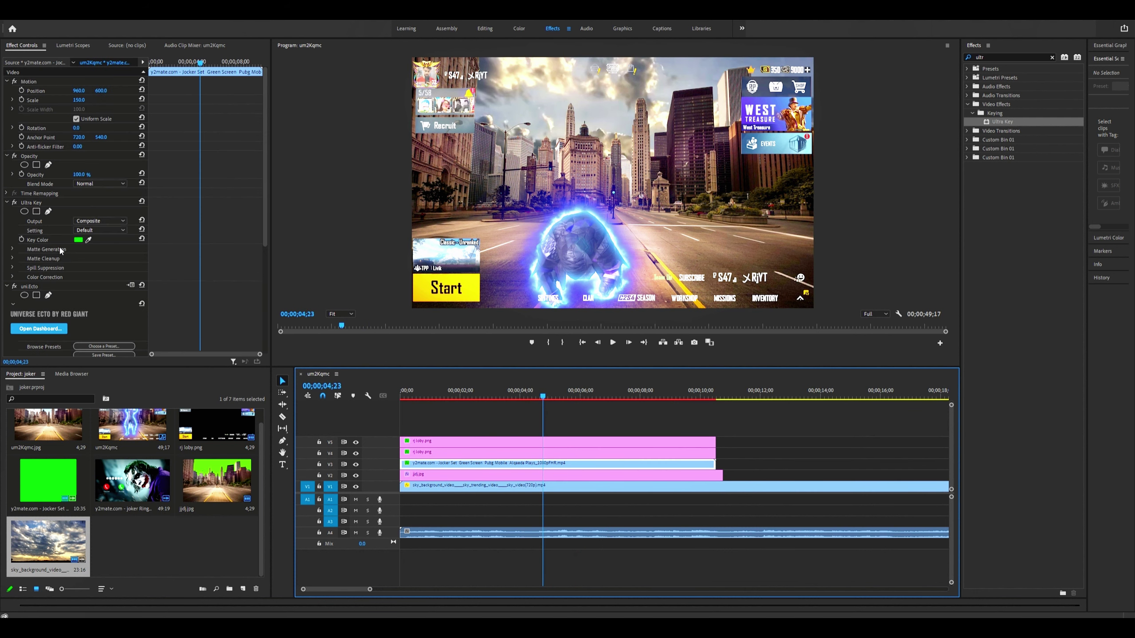
pyautogui.scroll(-5, 57, 304)
pyautogui.scroll(-5, 57, 304)
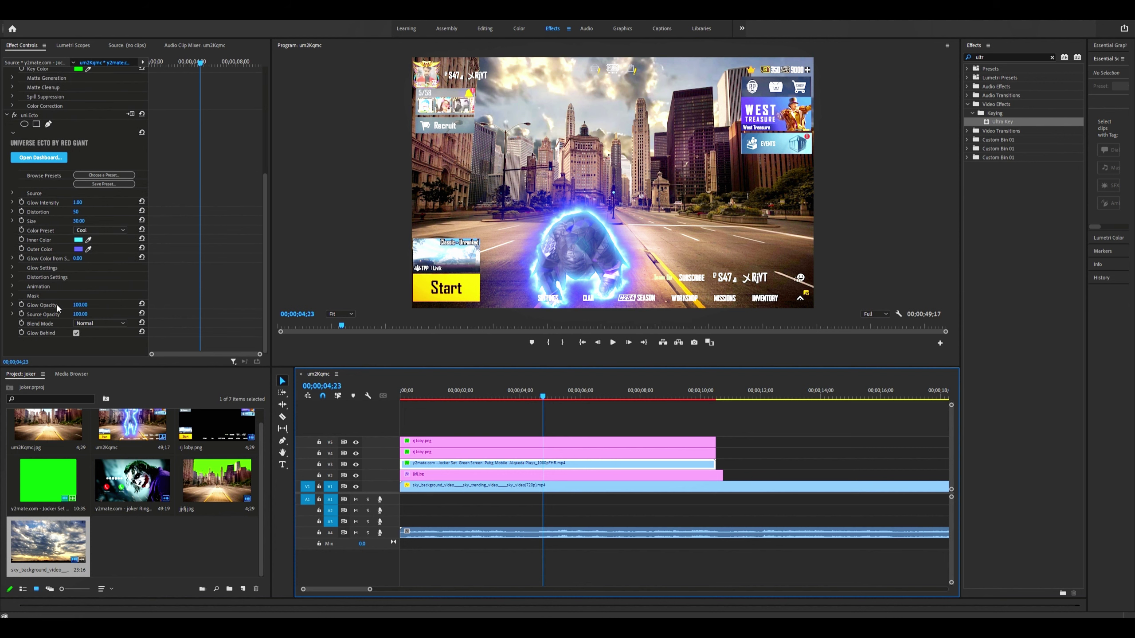
pyautogui.click(78, 240)
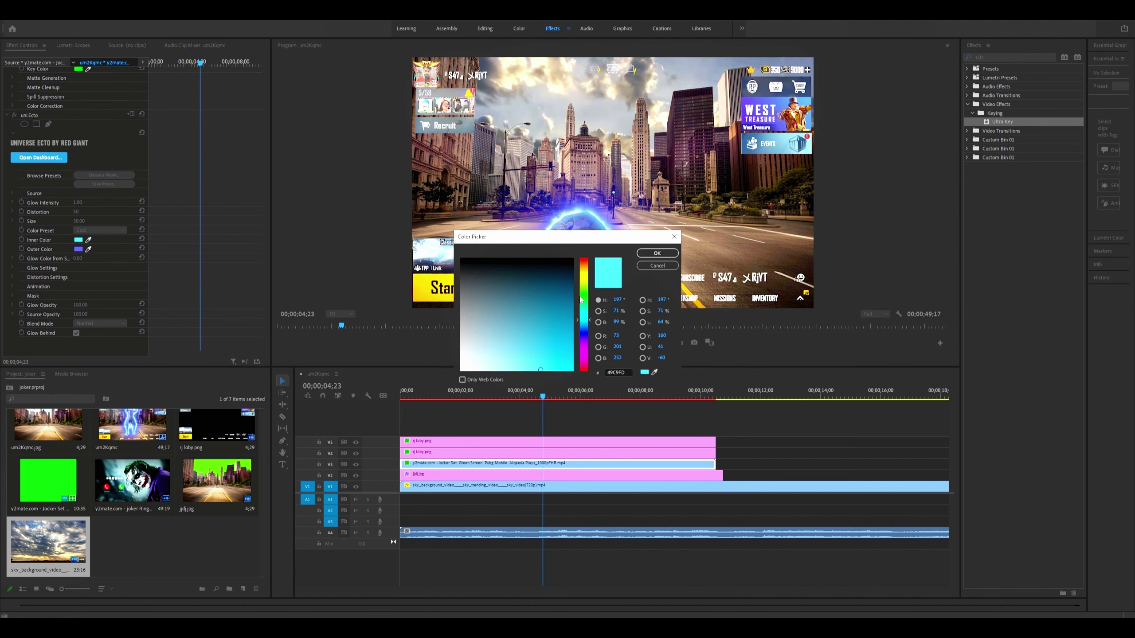
pyautogui.moveTo(580, 300); pyautogui.dragTo(582, 259)
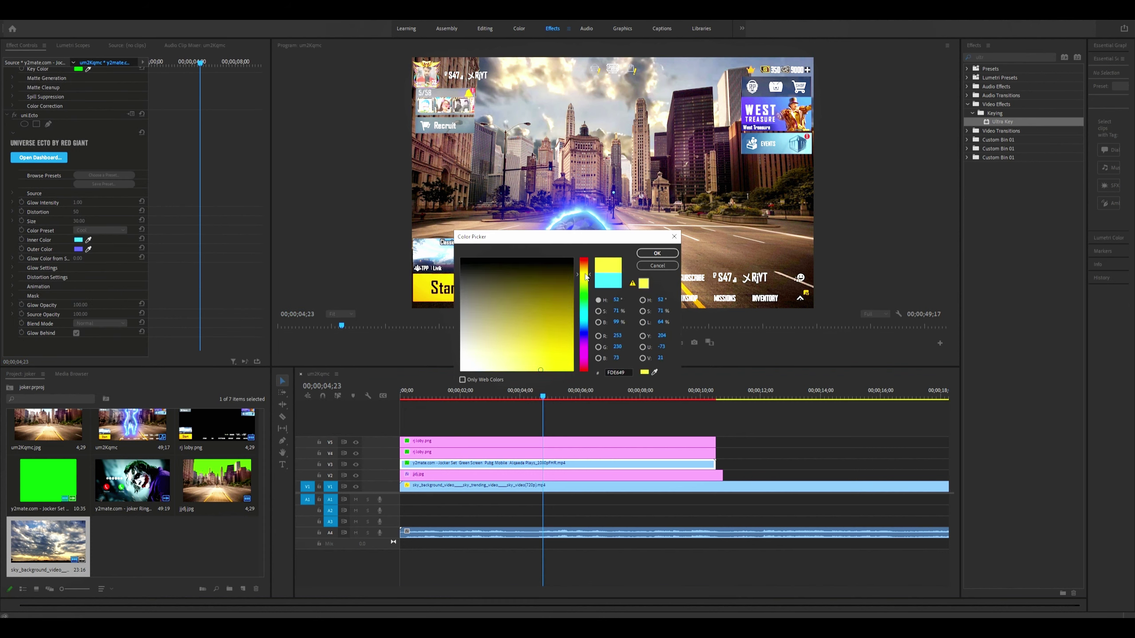
pyautogui.click(657, 253)
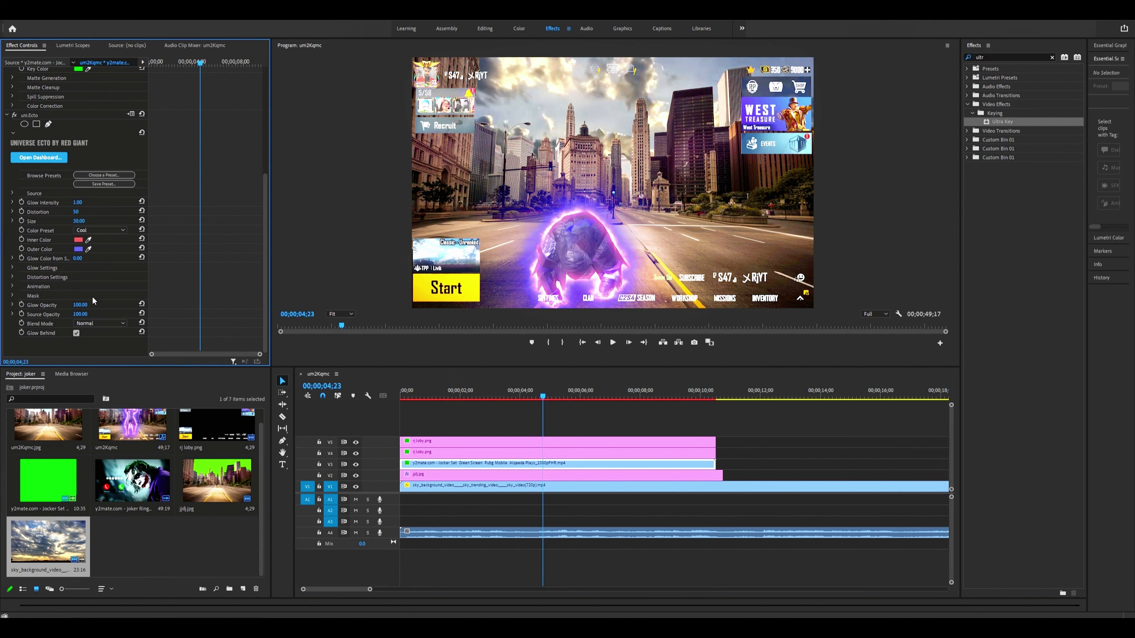
# Step: Set the uni.Ecto Outer Color to red and play the lobby from the start
pyautogui.click(79, 249)
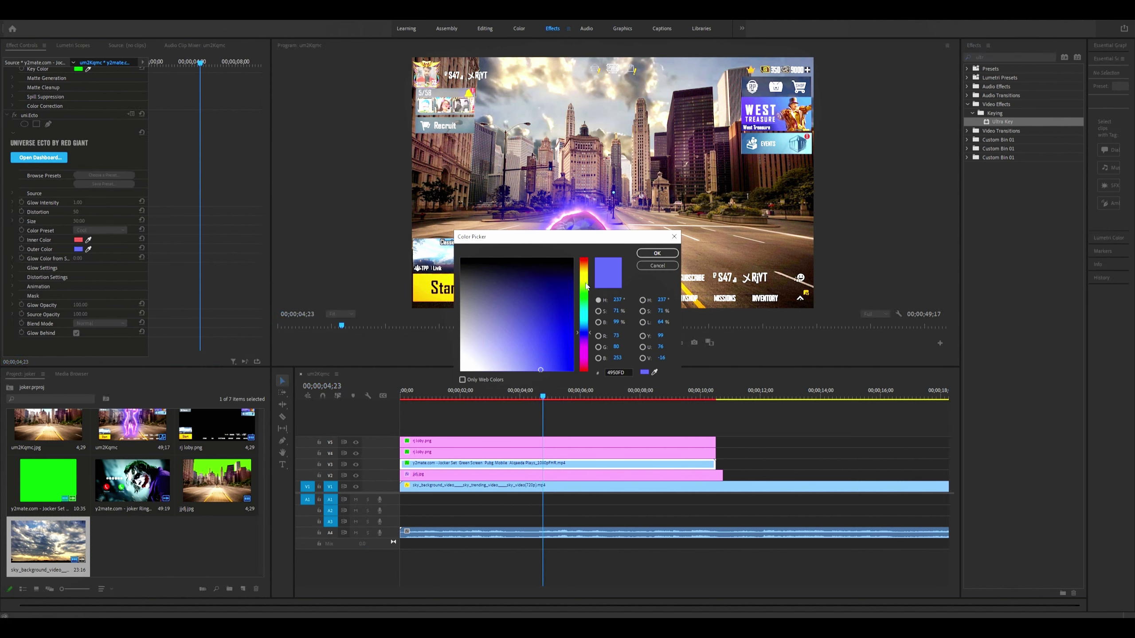
pyautogui.moveTo(584, 333); pyautogui.dragTo(600, 232)
pyautogui.click(654, 259)
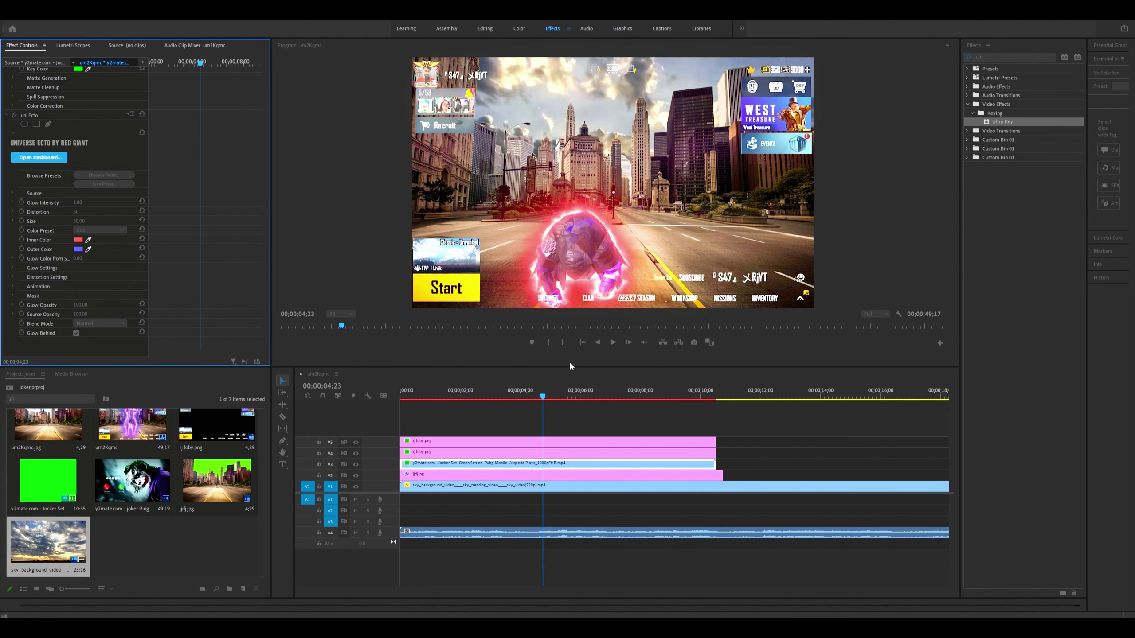
pyautogui.click(572, 422)
pyautogui.press('Home')
pyautogui.press('space')
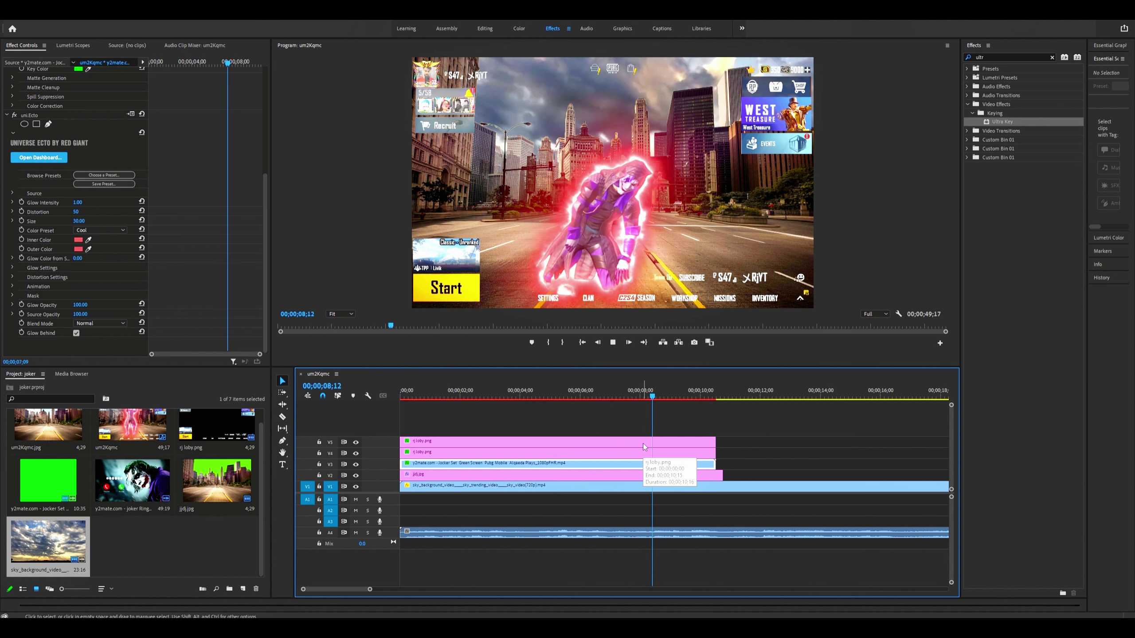
pyautogui.click(703, 396)
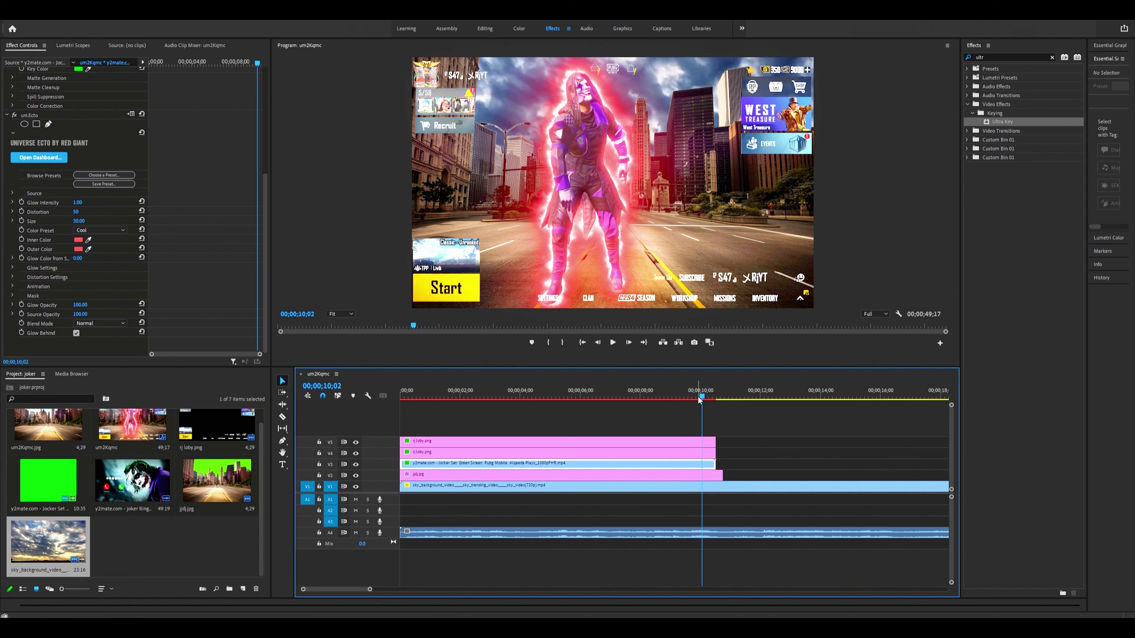
pyautogui.moveTo(704, 400); pyautogui.dragTo(720, 402)
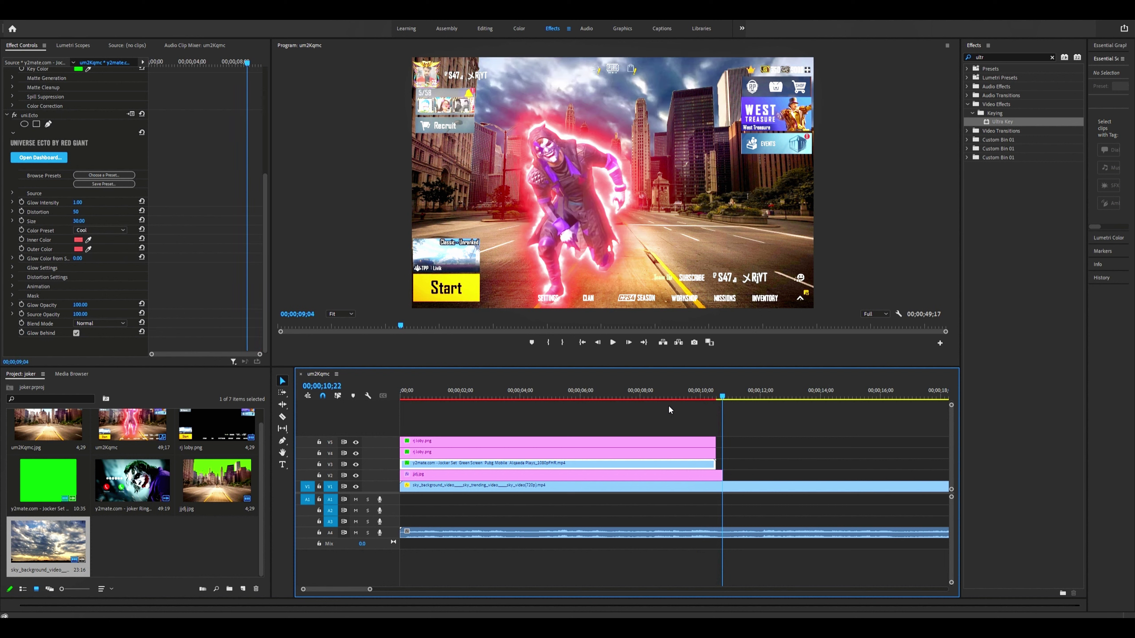
pyautogui.press('Home')
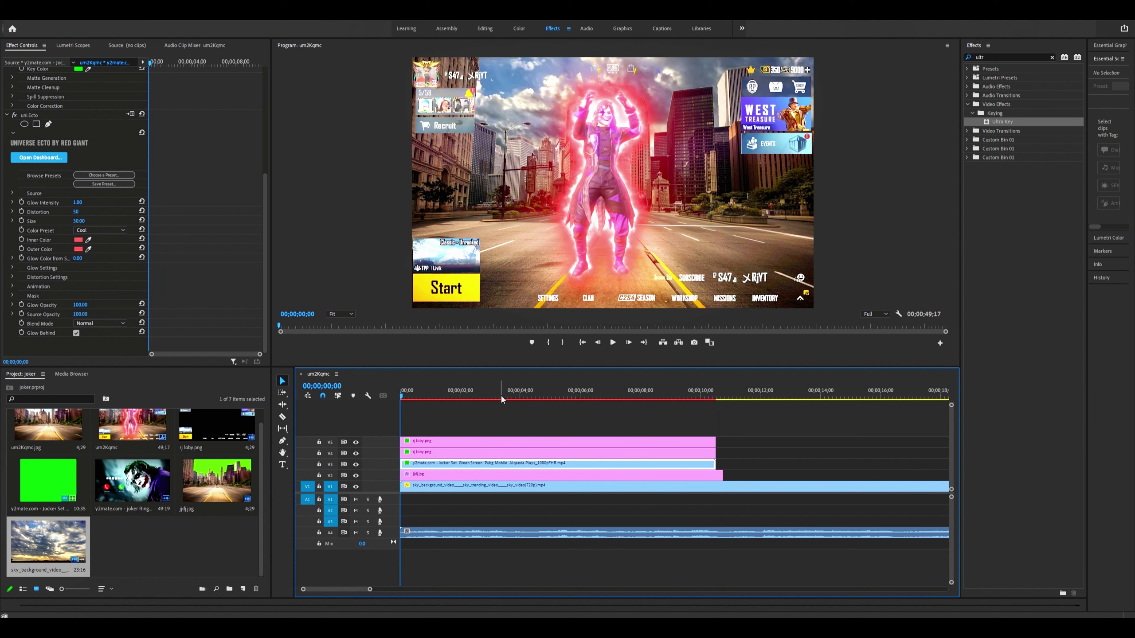
pyautogui.click(405, 395)
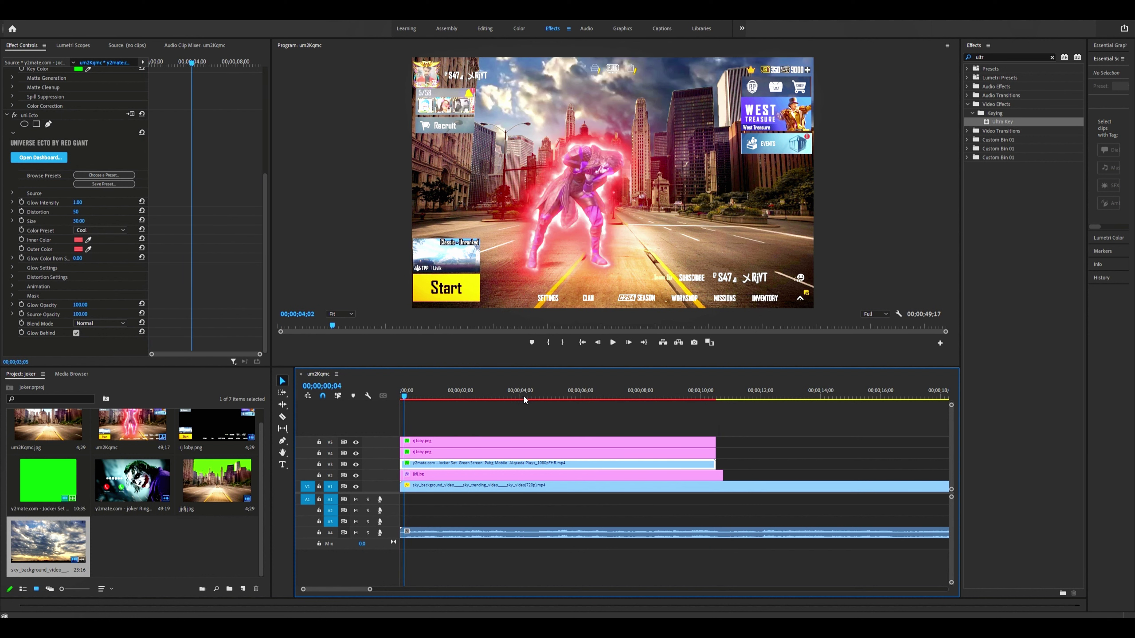
pyautogui.moveTo(520, 396); pyautogui.dragTo(512, 397)
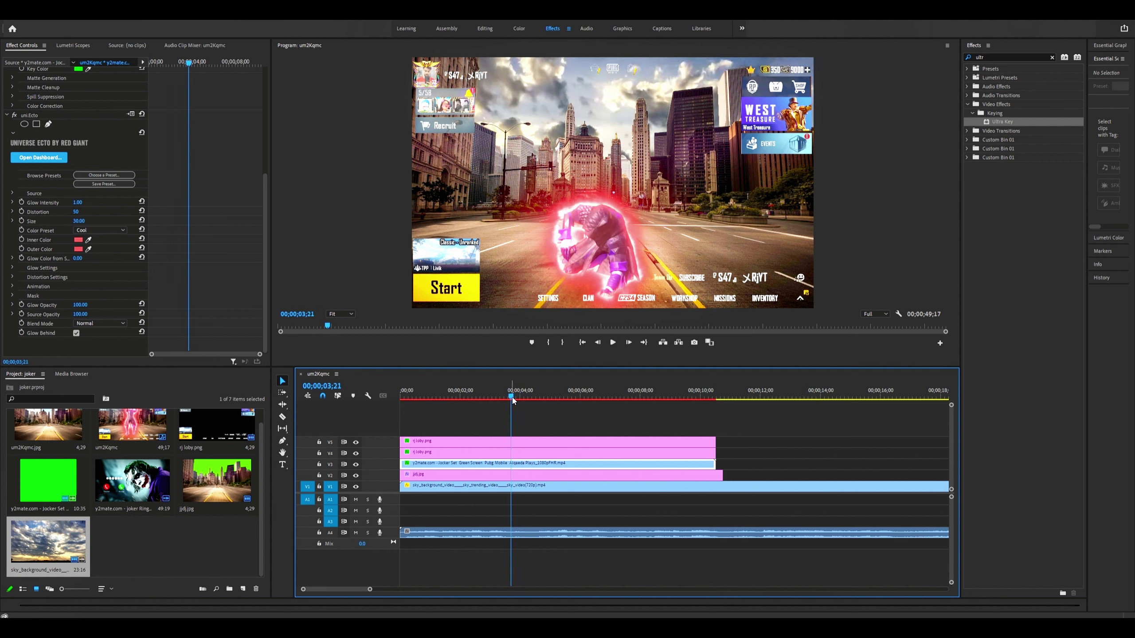